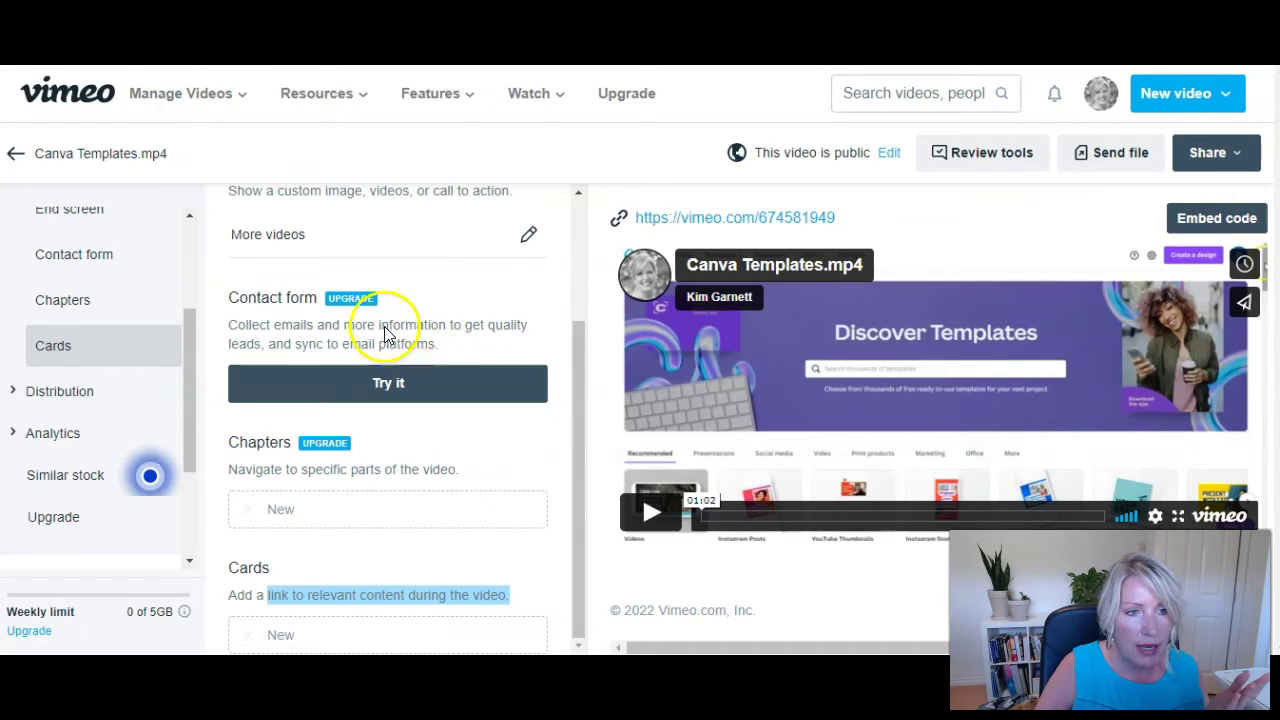
Step: Review the contact form, chapters and cards descriptions in the Vimeo interaction tools for Canva Templates.mp4
scroll(300, 320, up, 2)
scroll(89, 337, up, 2)
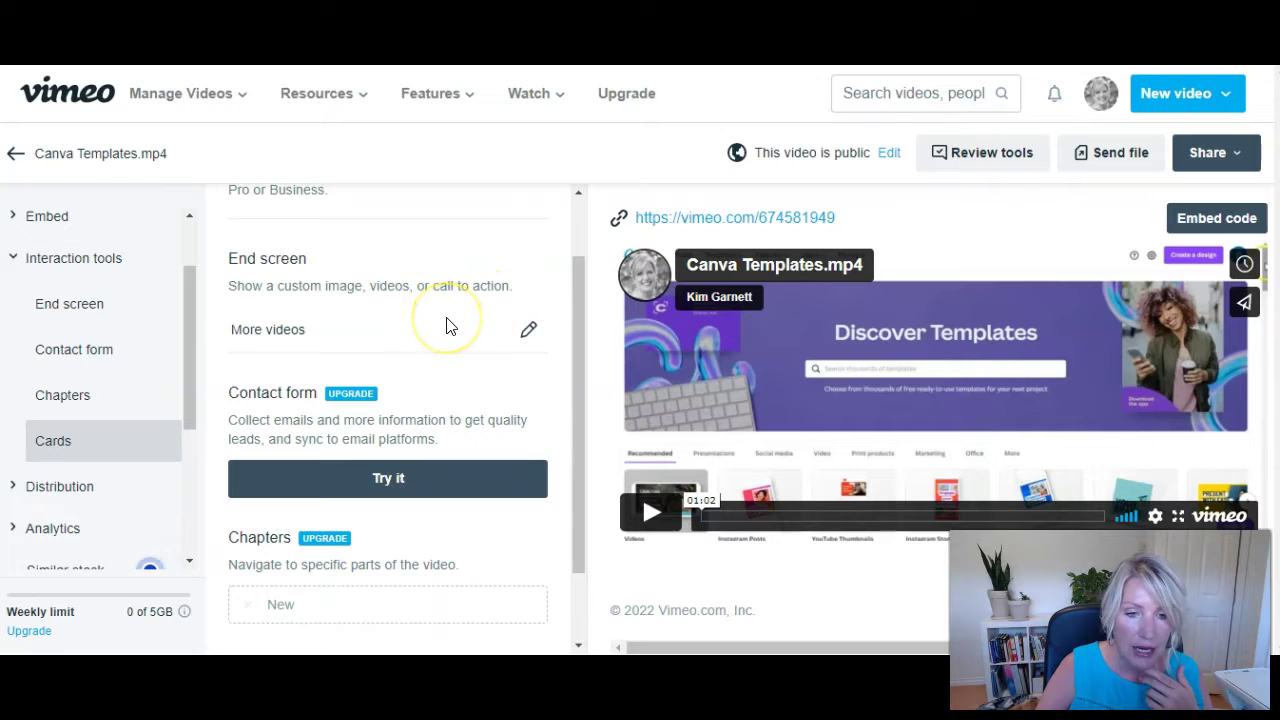
scroll(449, 323, down, 1)
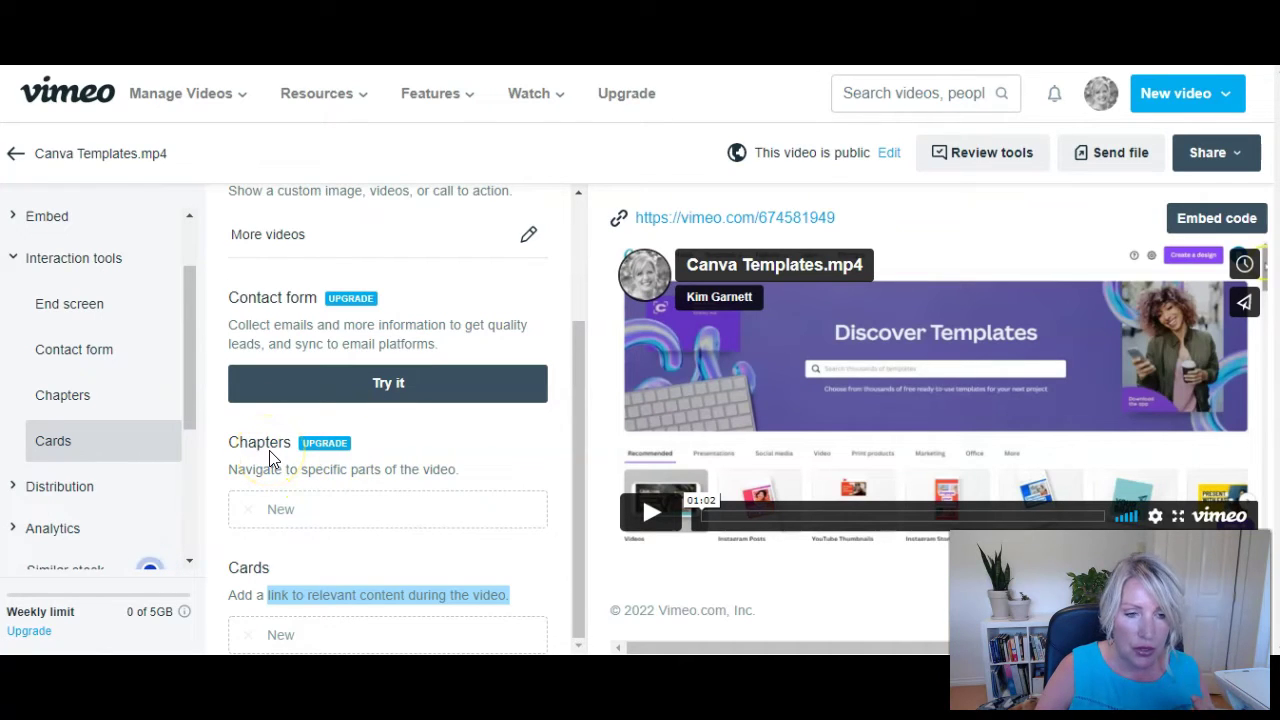
drag(455, 469, 215, 473)
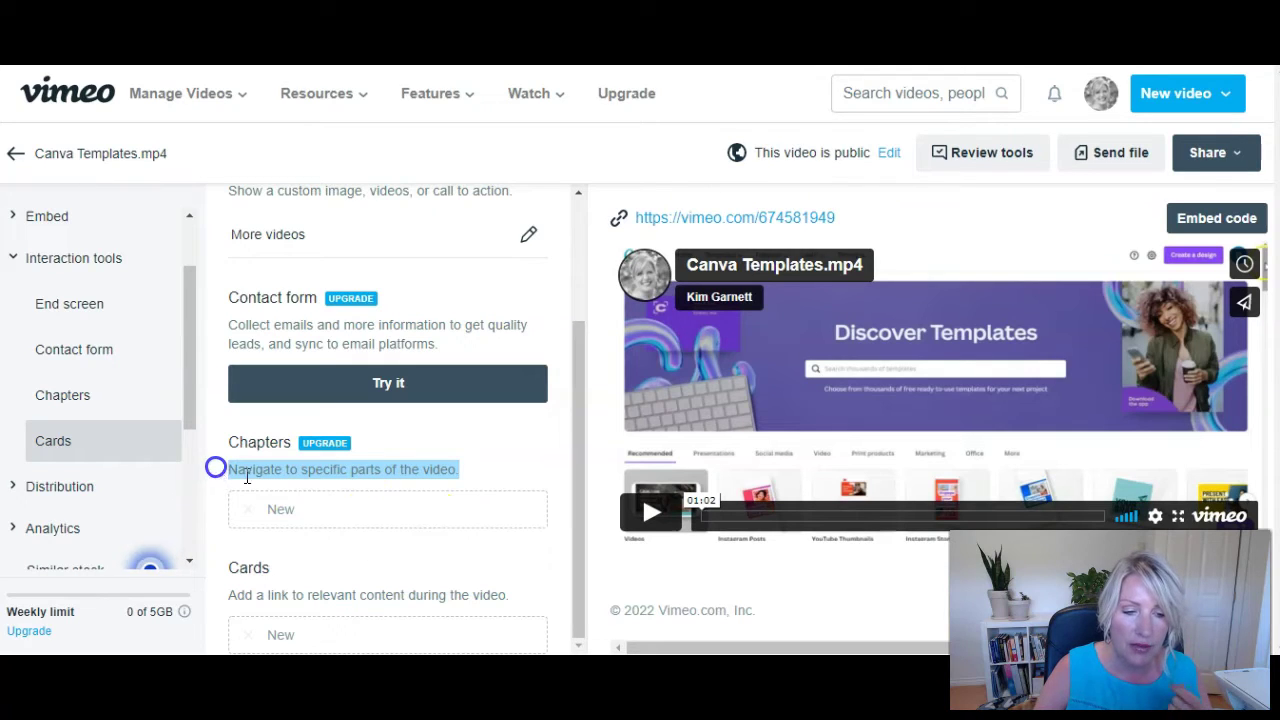
drag(308, 595, 510, 600)
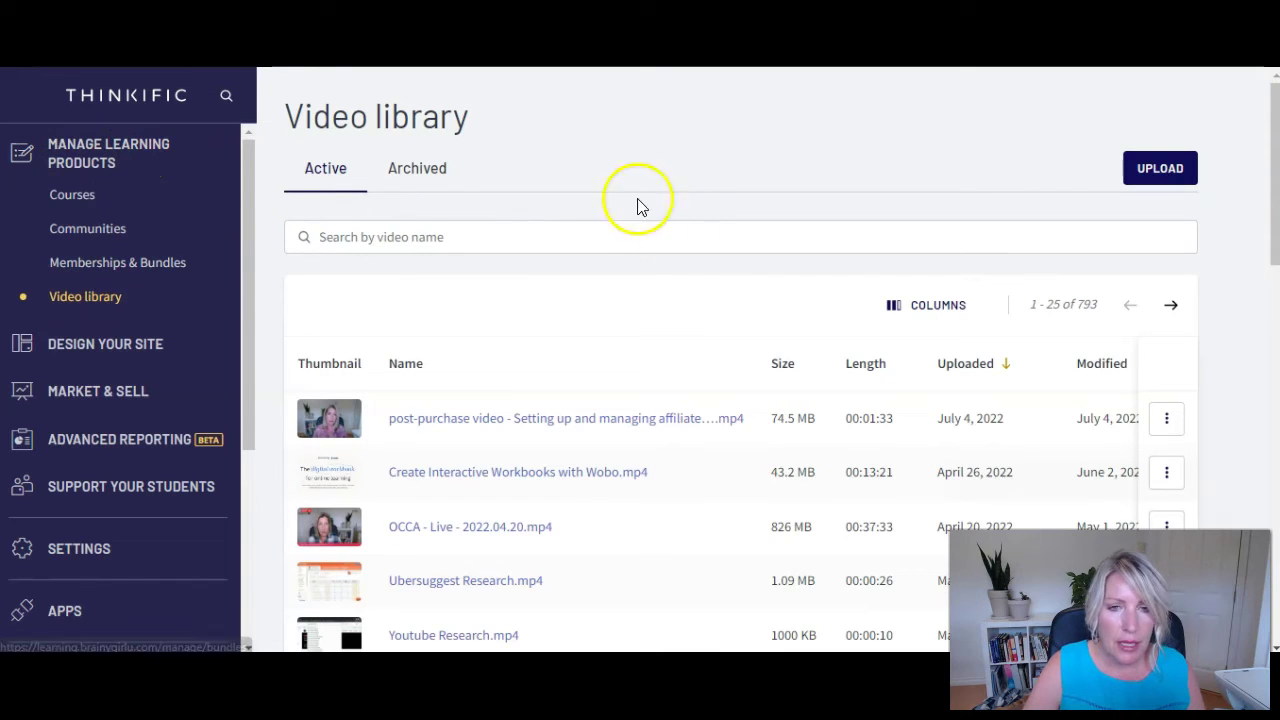
Step: In Thinkific, upload Youtube - mid-way (1).mp4 from the computer's Downloads folder to the video library
click(1160, 170)
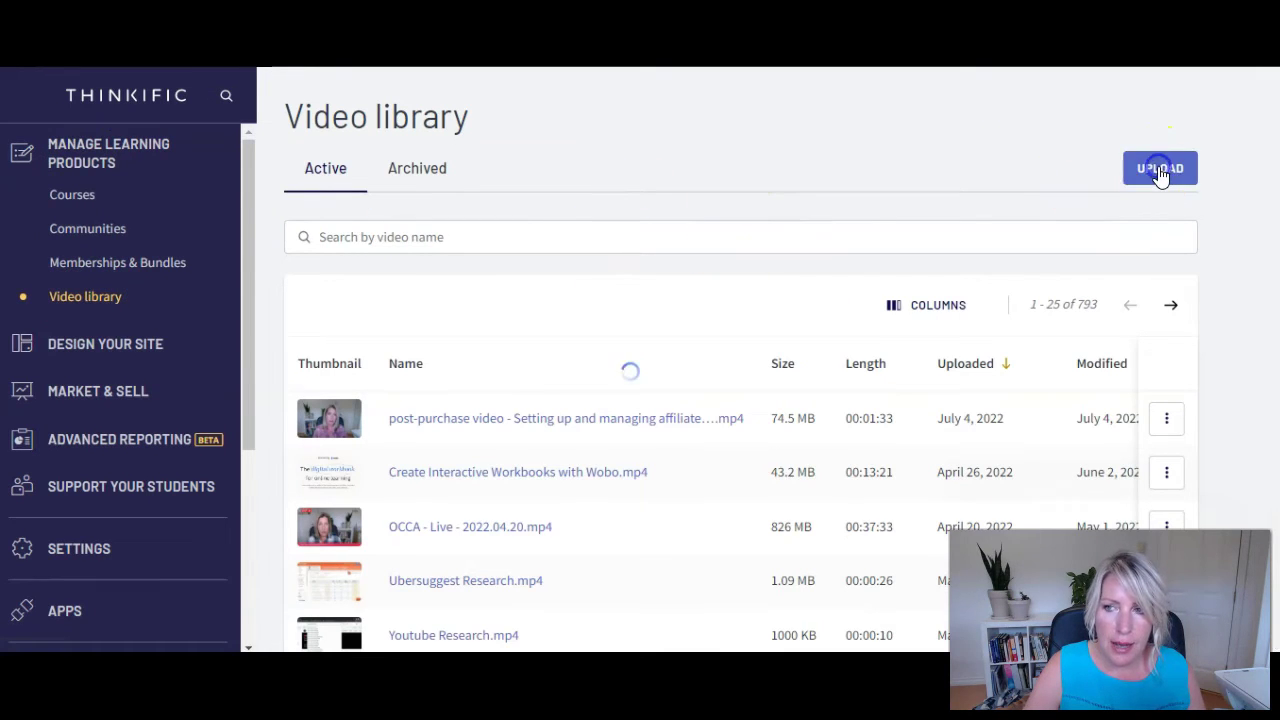
click(698, 405)
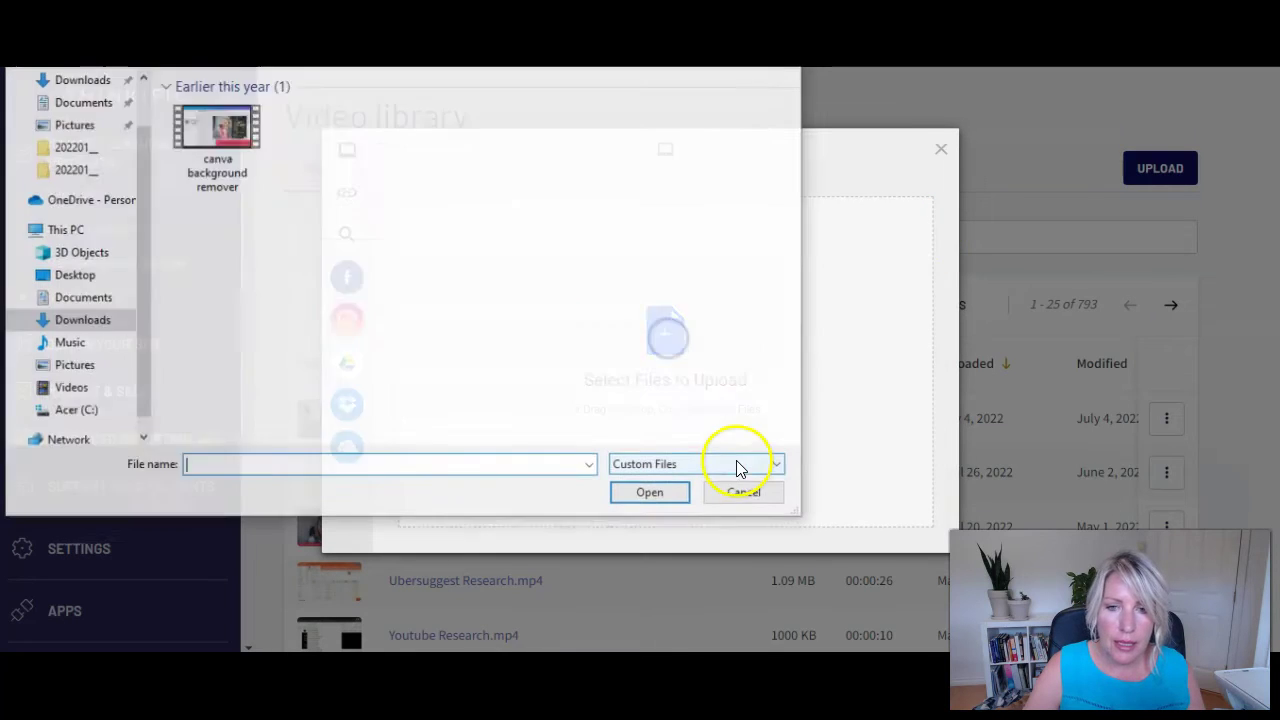
double_click(320, 176)
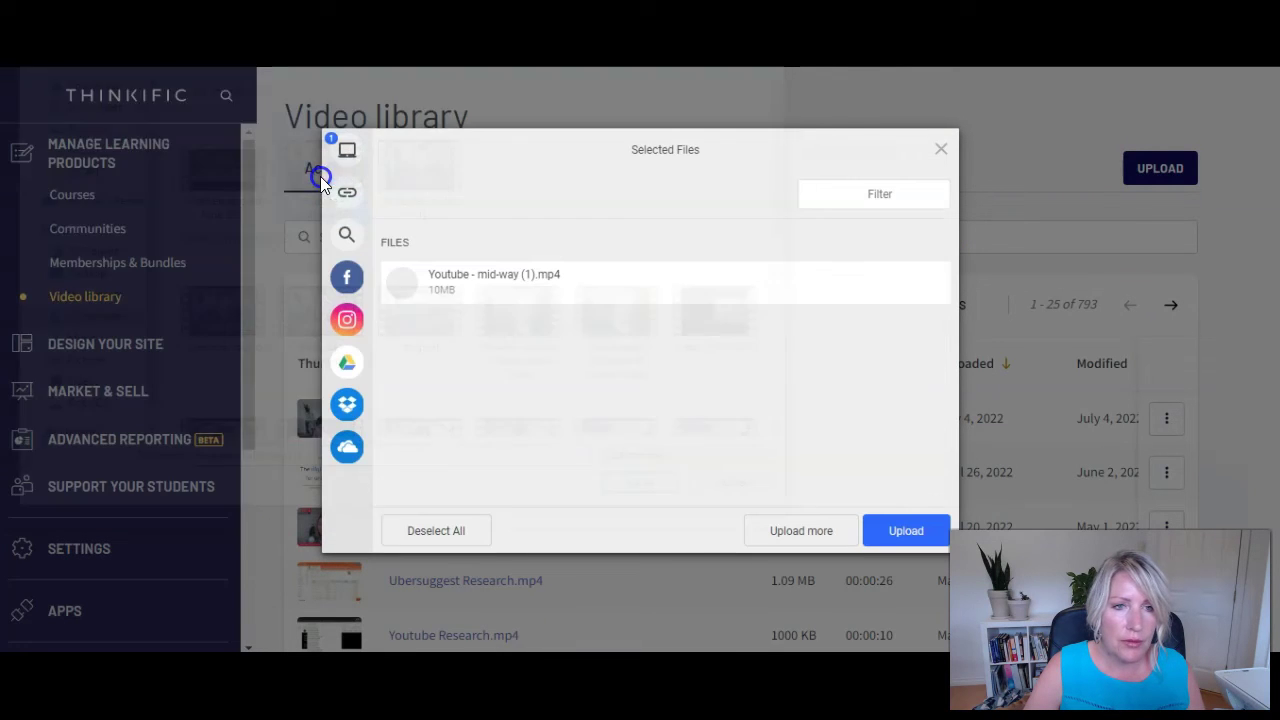
click(903, 528)
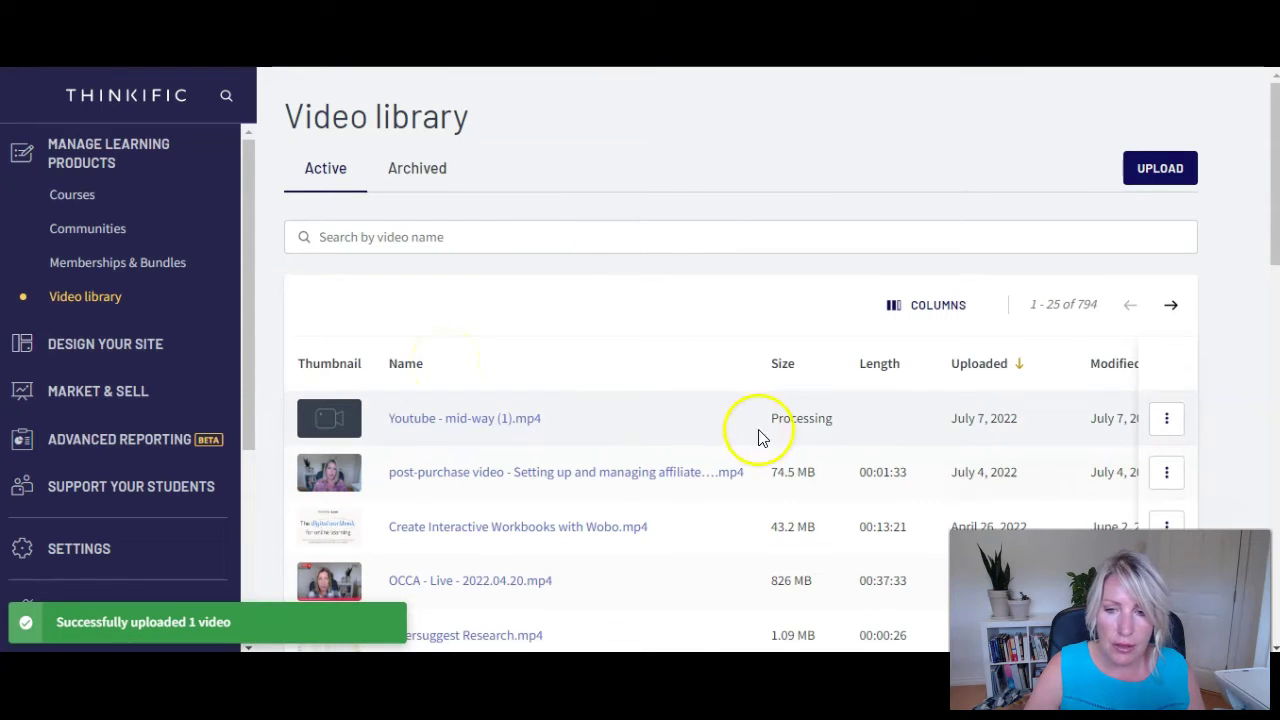
drag(770, 428, 842, 422)
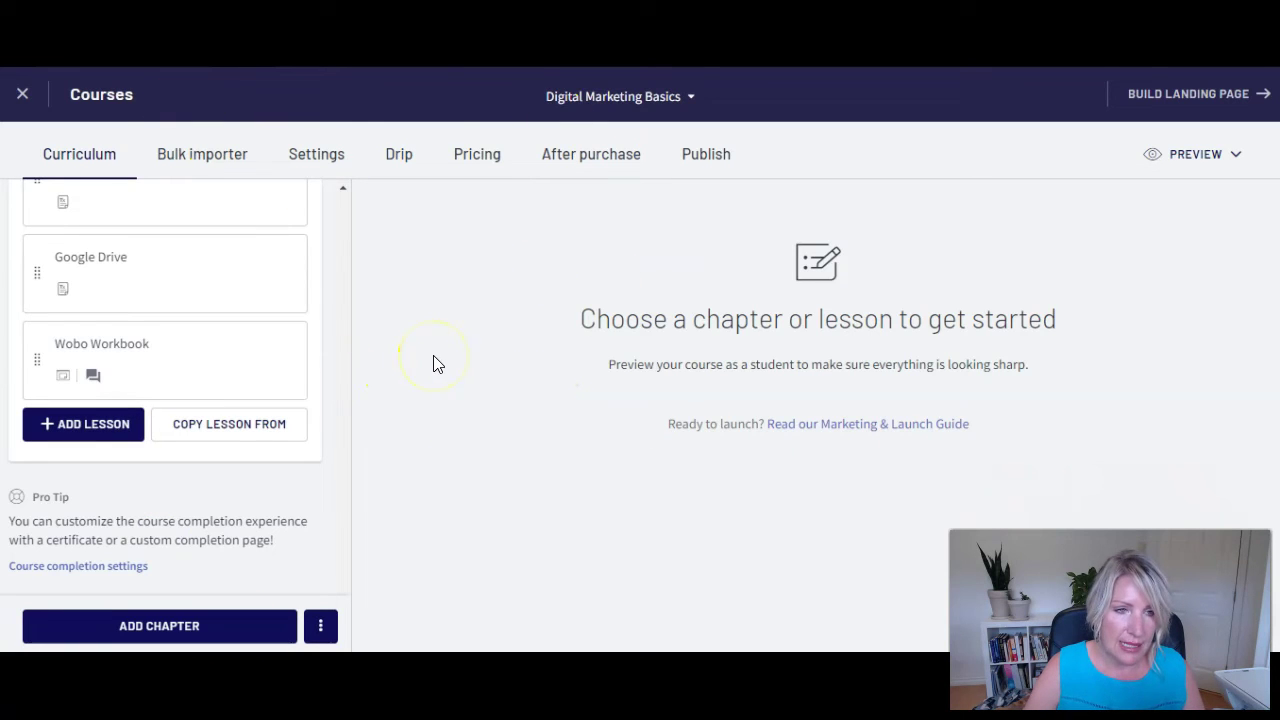
Step: Add a video lesson titled "test" below the Wobo Workbook lesson in Digital Marketing Basics, uploading Youtube - mid-way (1).mp4 as its video
click(74, 423)
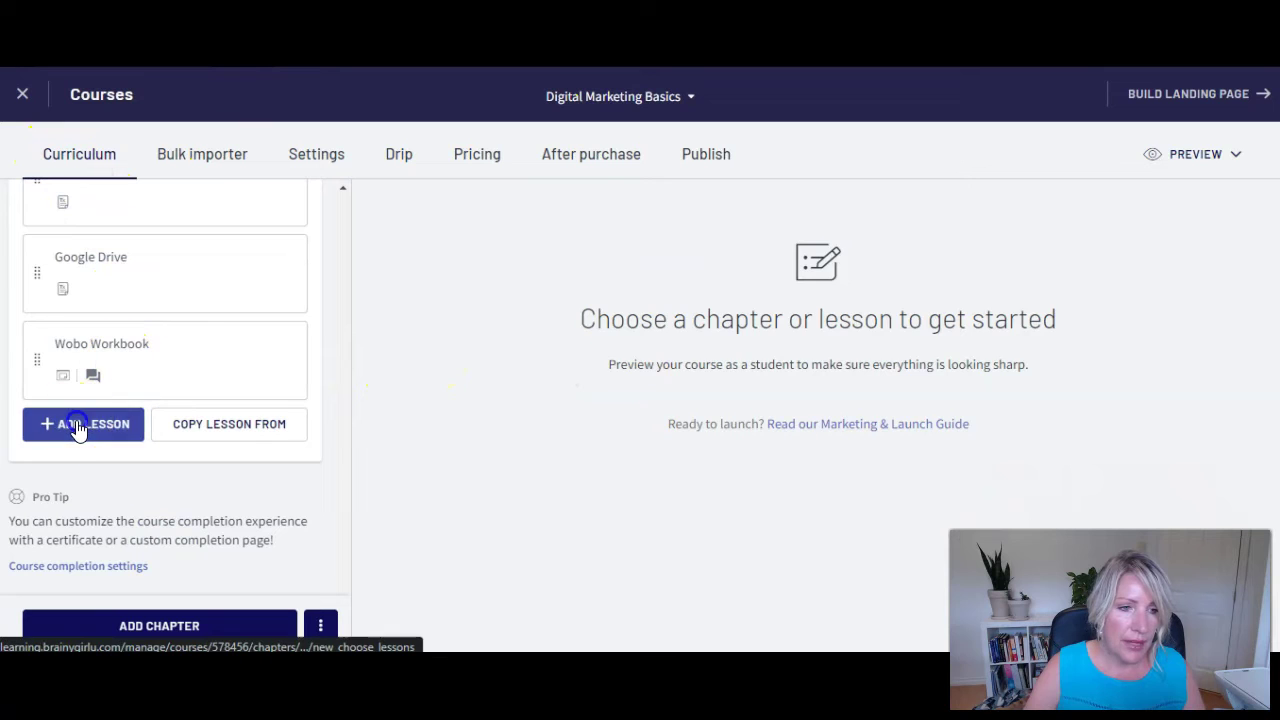
click(482, 314)
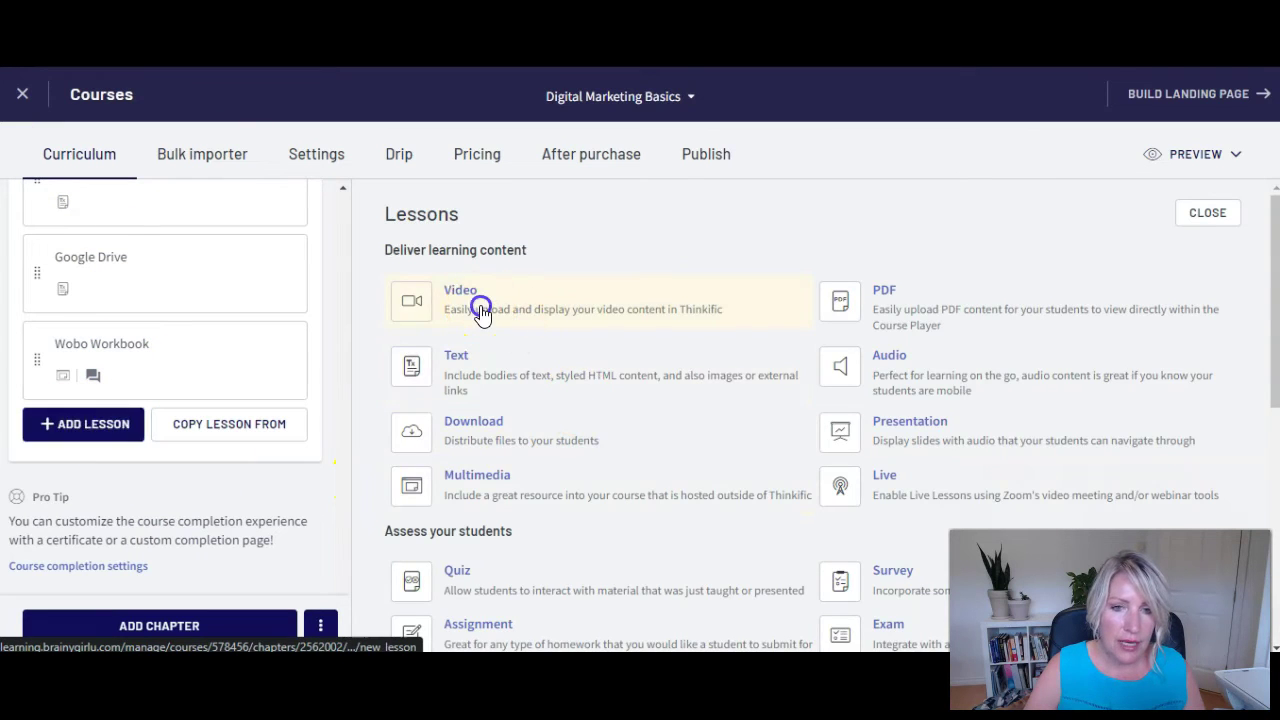
click(818, 520)
double_click(332, 365)
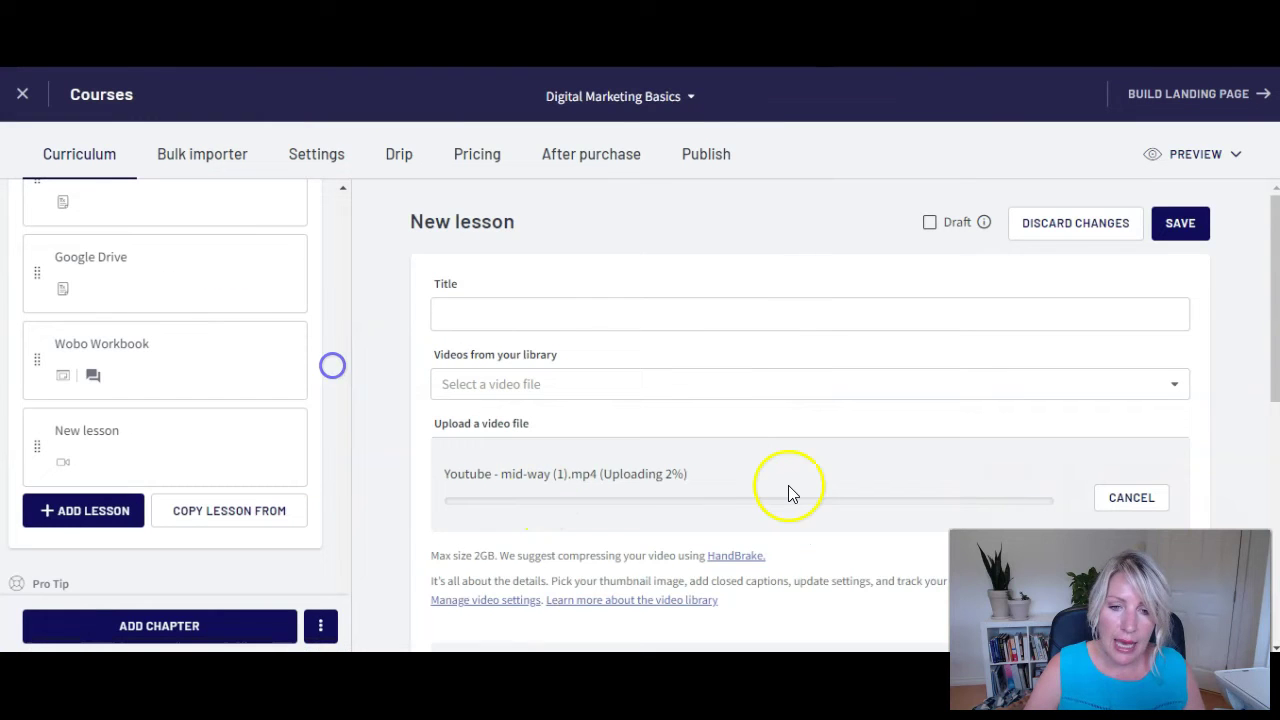
click(497, 315)
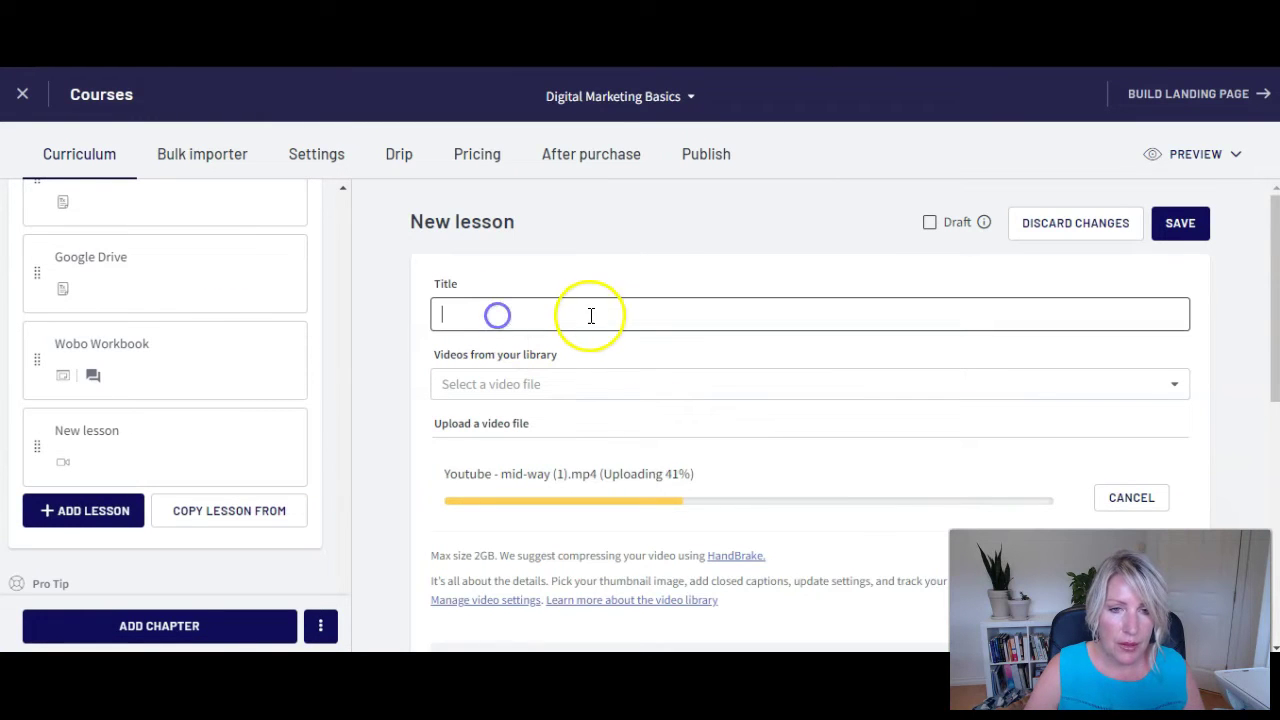
text(test)
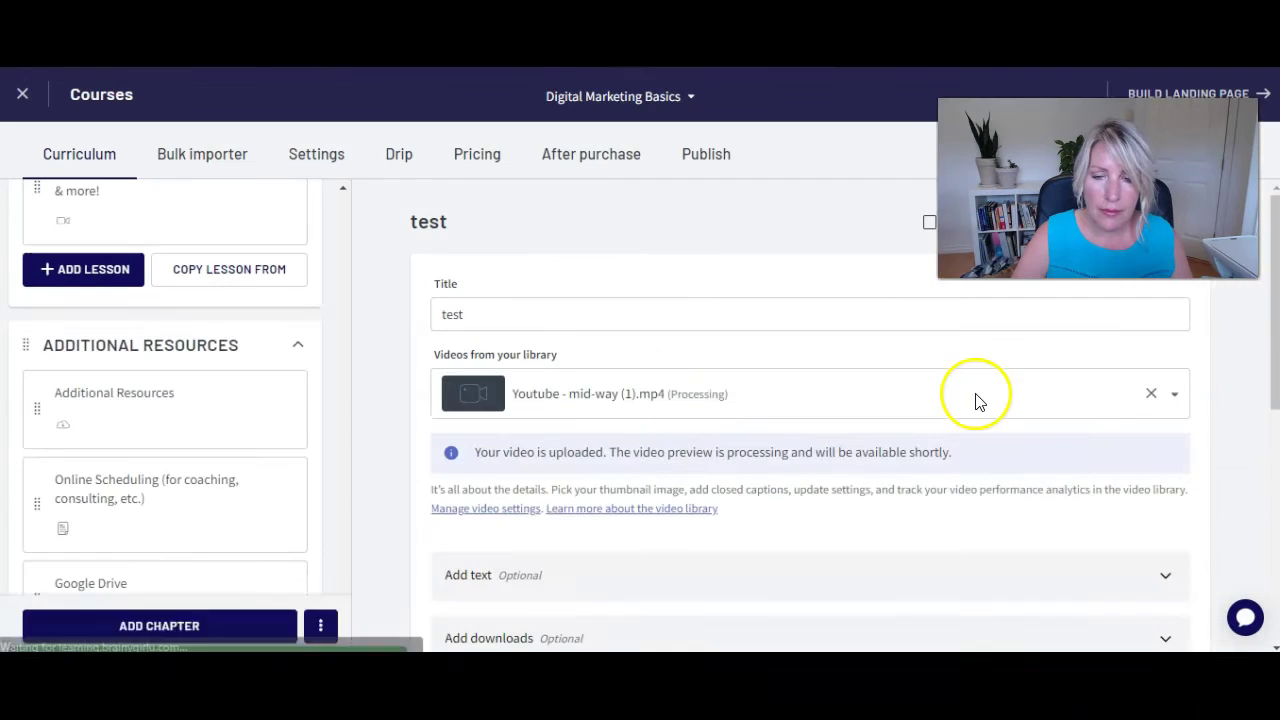
Step: Replace the test lesson's video with 2018.01.18 - FB Live - Strategies to Survive The Facebook Algorithm Changes.mp4 from the library
drag(555, 352, 443, 365)
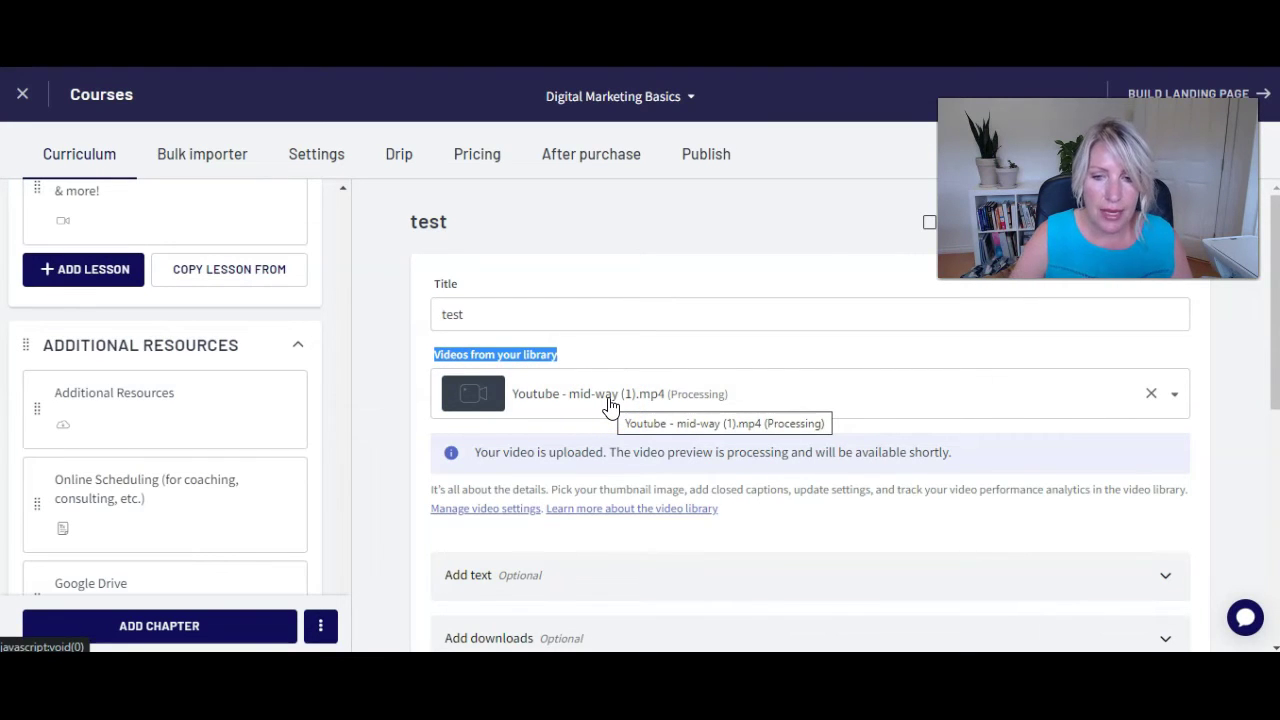
click(700, 371)
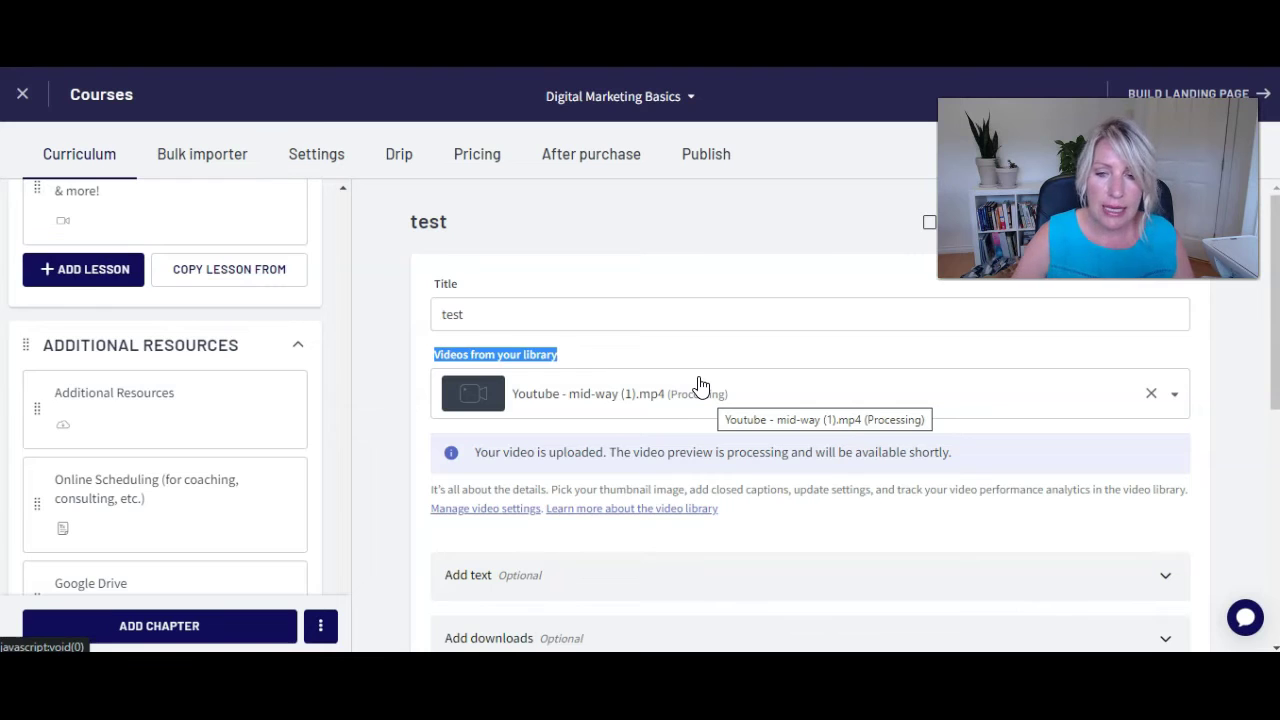
click(1152, 394)
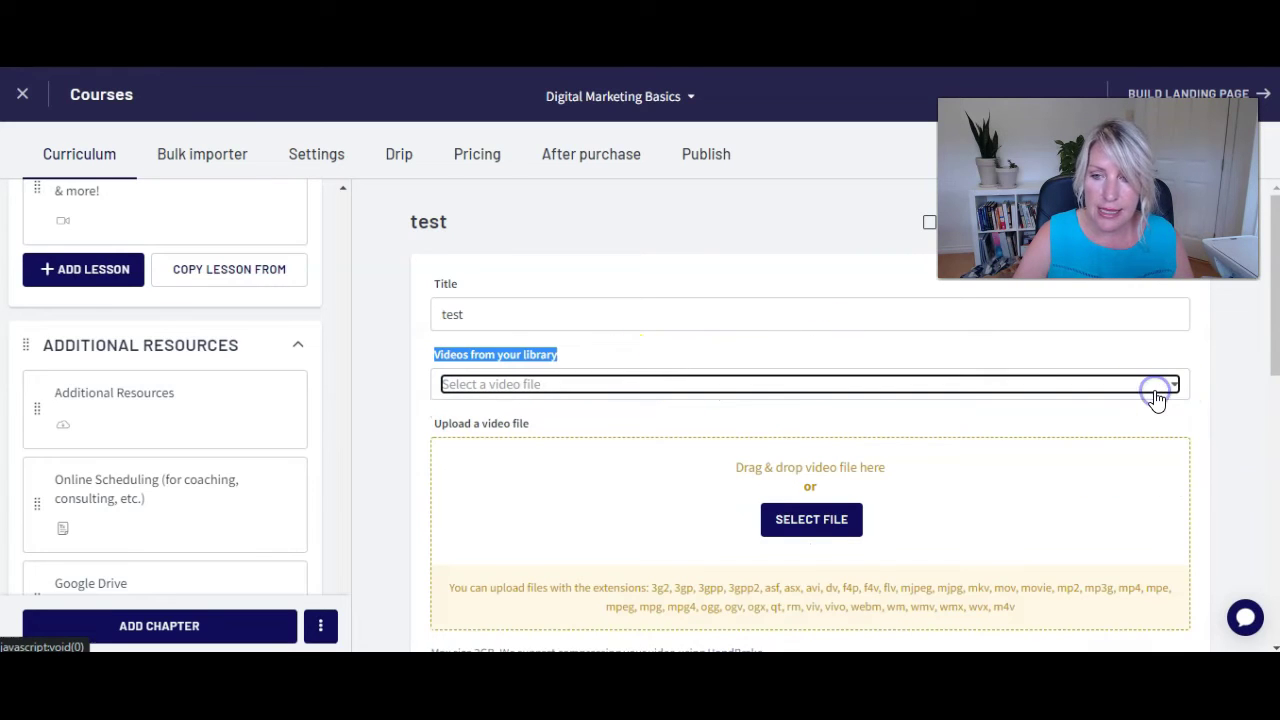
click(649, 390)
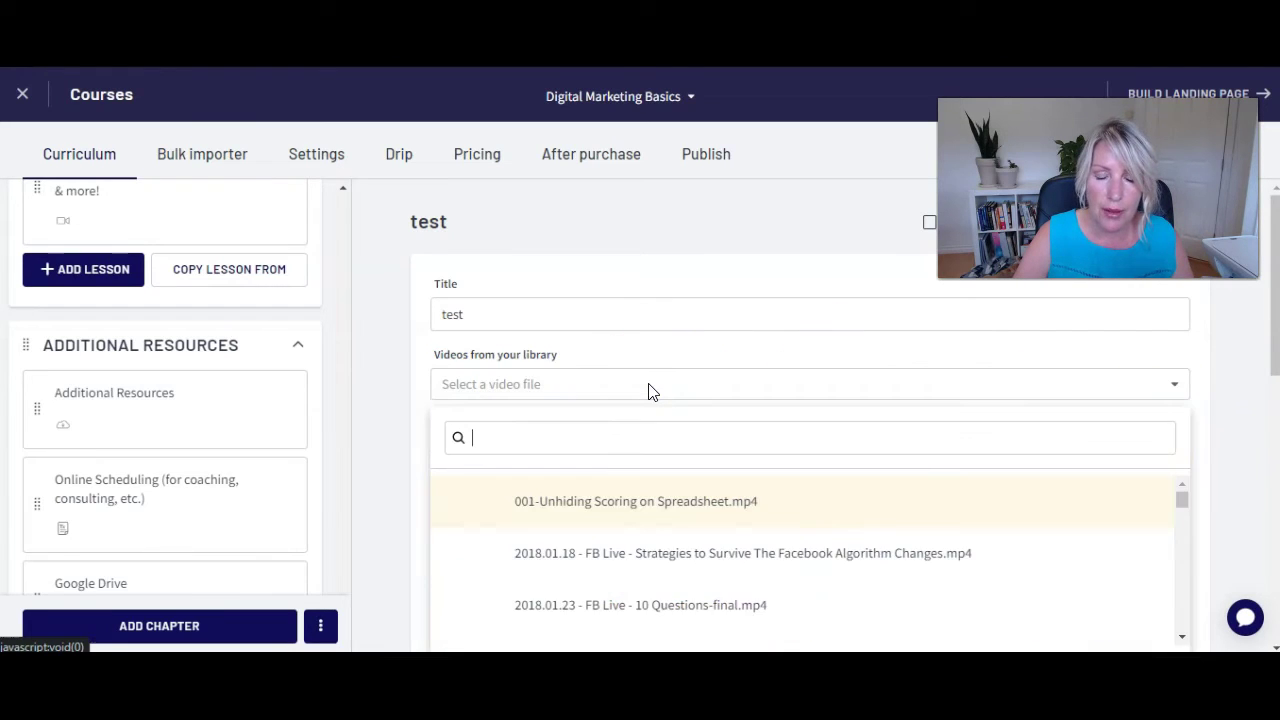
click(620, 546)
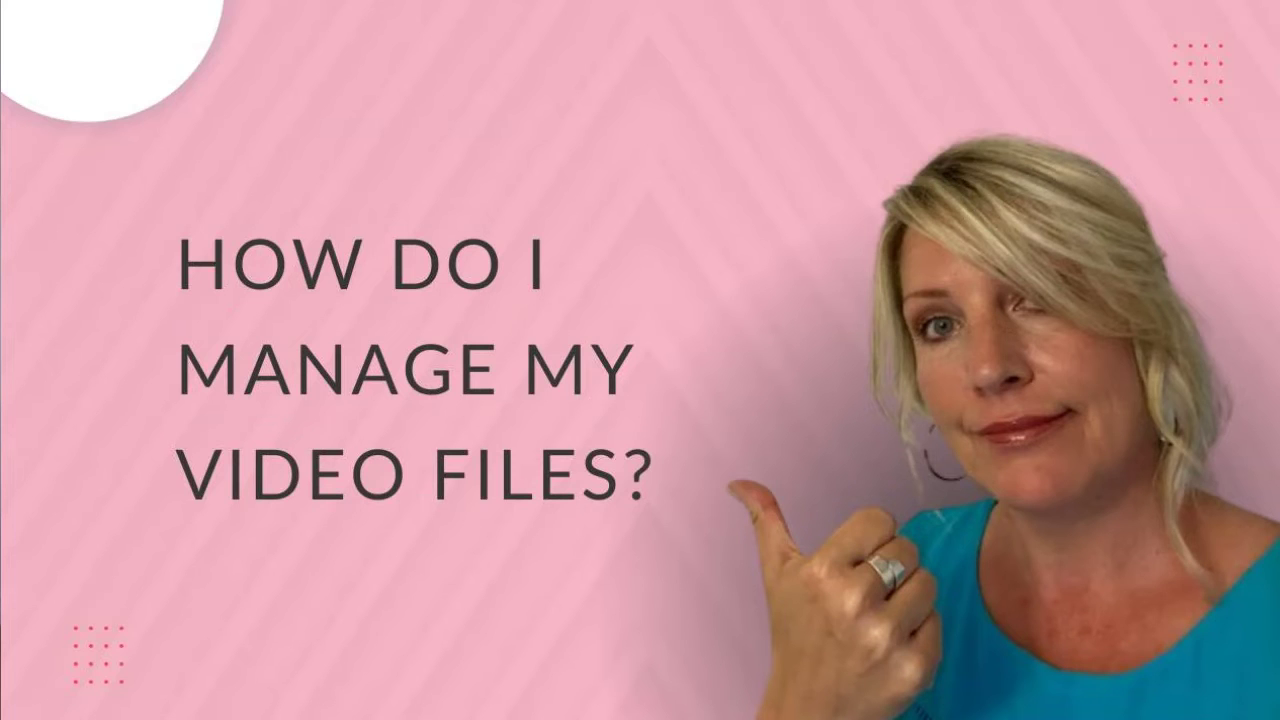
Step: Open the first Youtube - mid-way (1).mp4 entry in the video library and rename it Course 1 - name of lesson.mp4
click(109, 290)
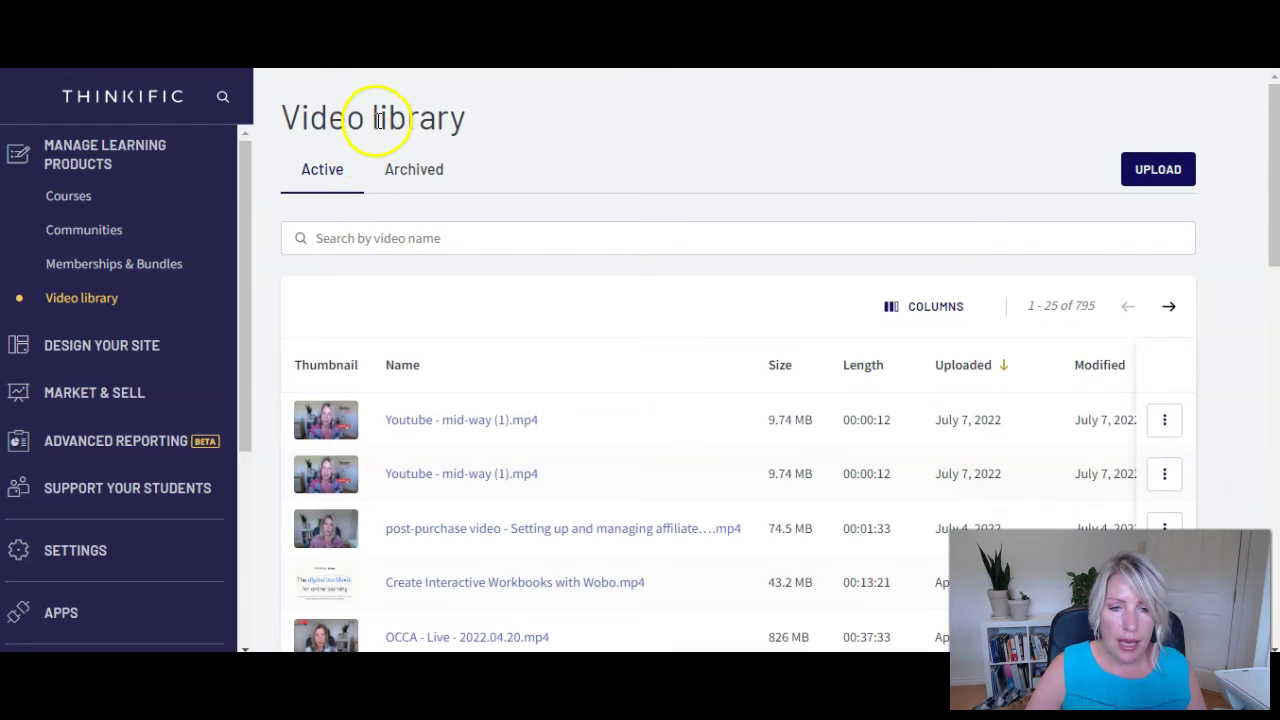
click(443, 420)
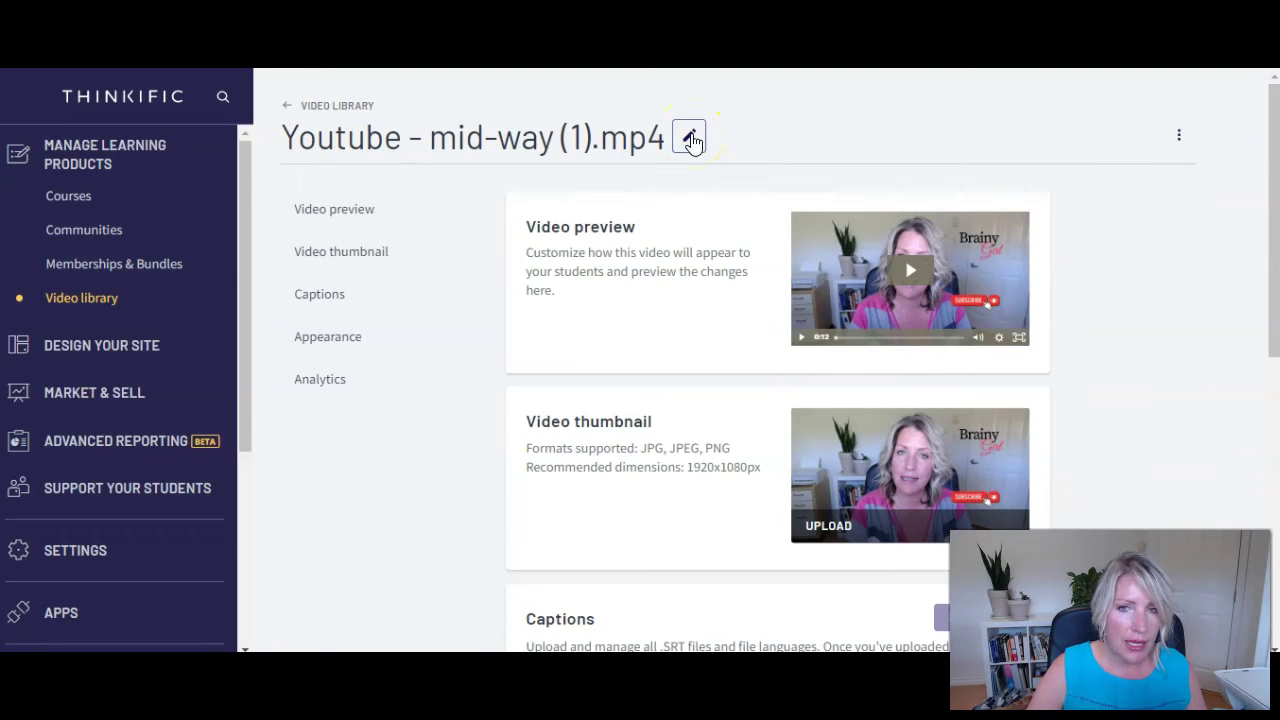
click(691, 140)
click(543, 369)
key(shift+Home)
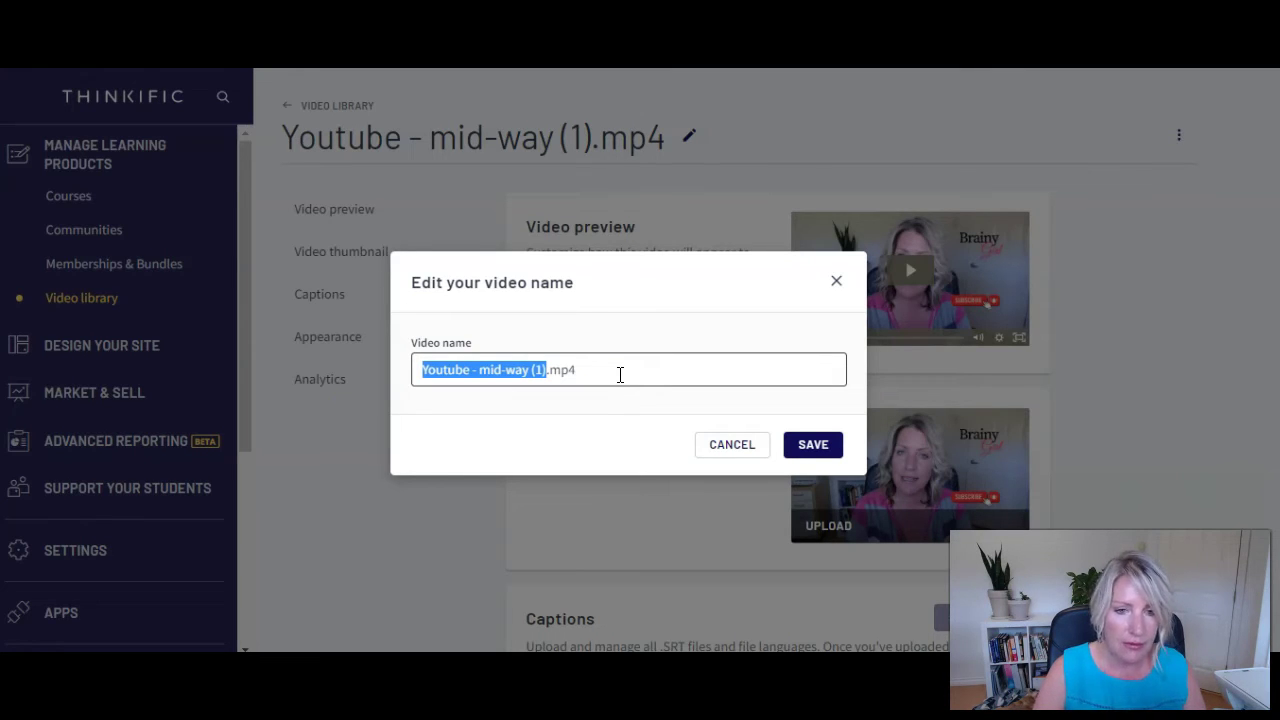
text(Course)
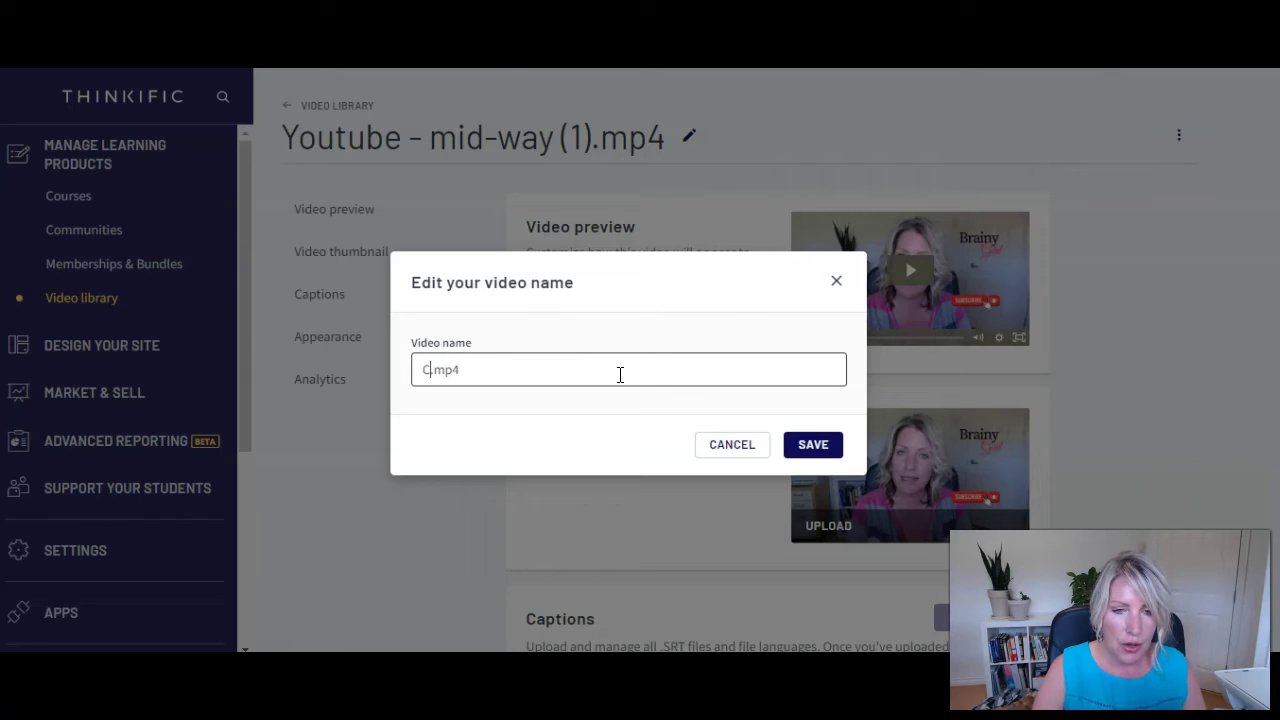
text( 1 -)
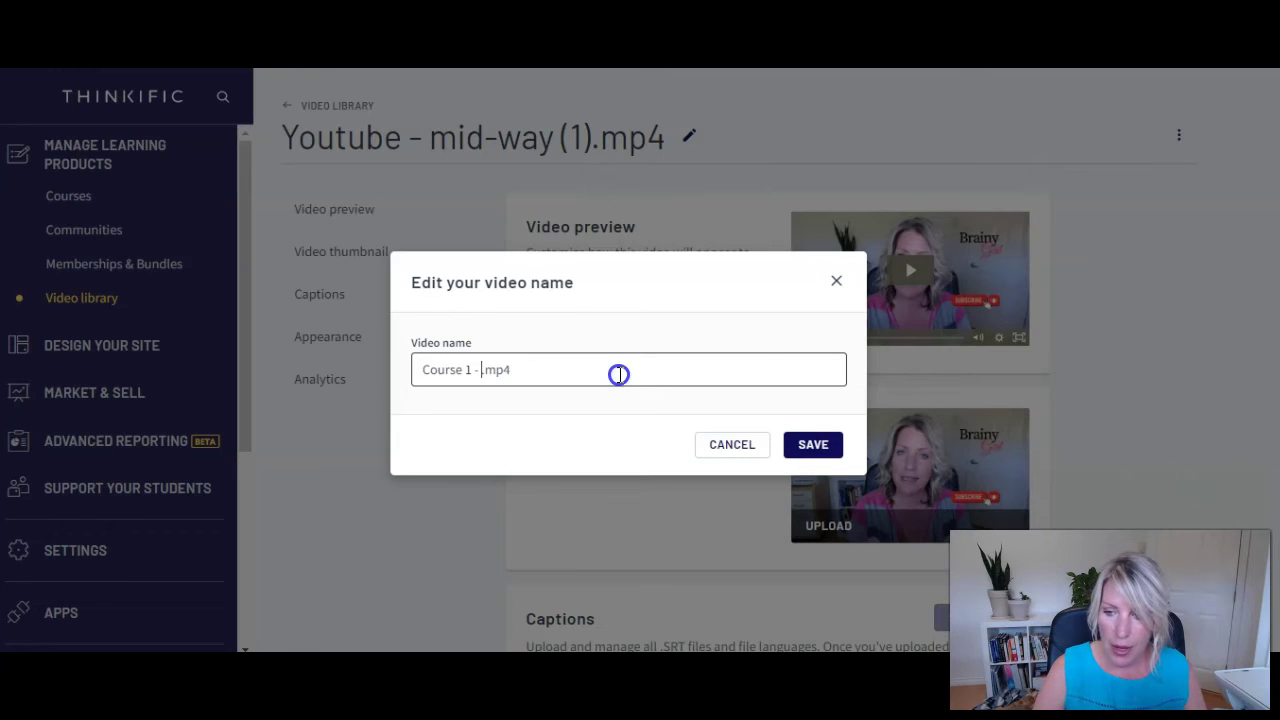
text(name of lesson)
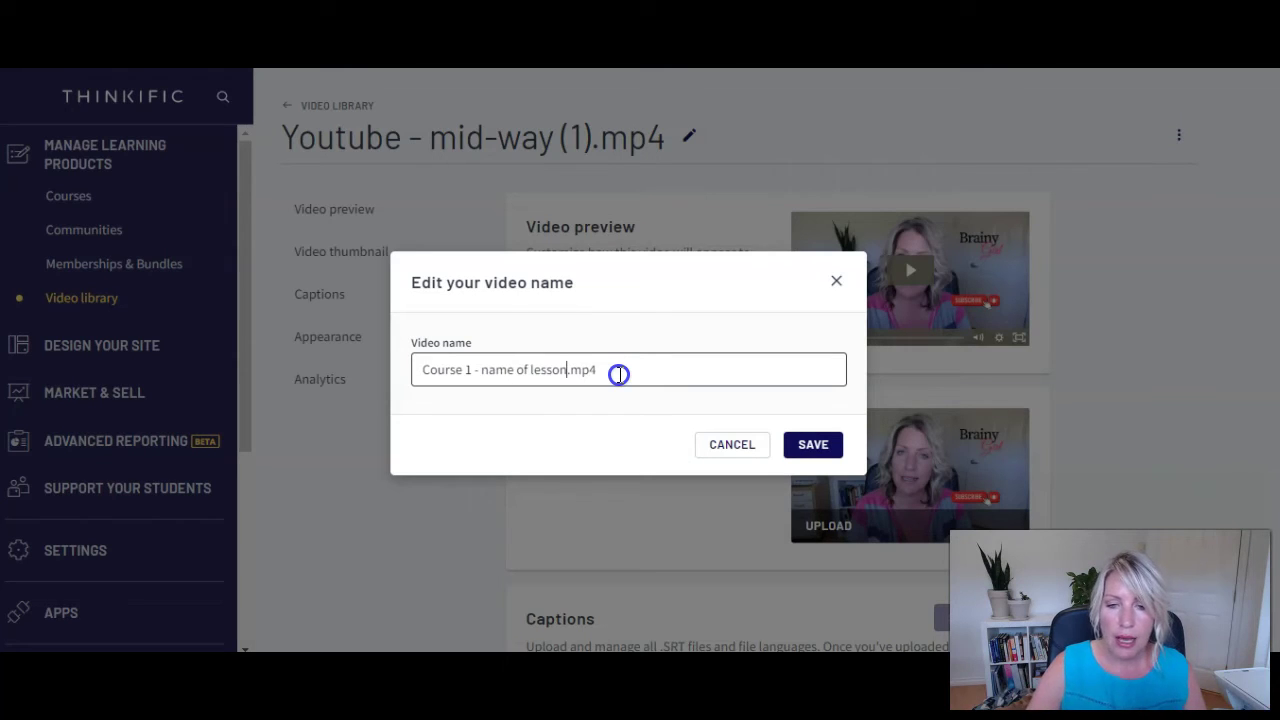
drag(619, 374, 357, 395)
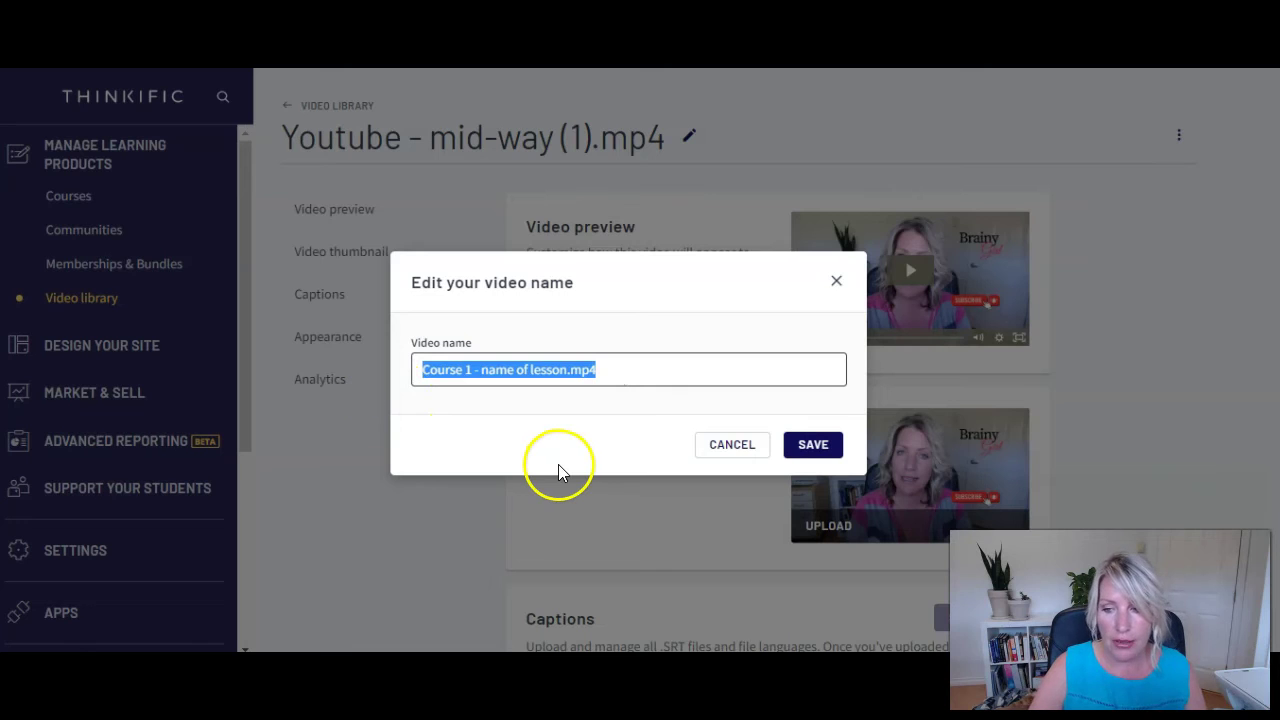
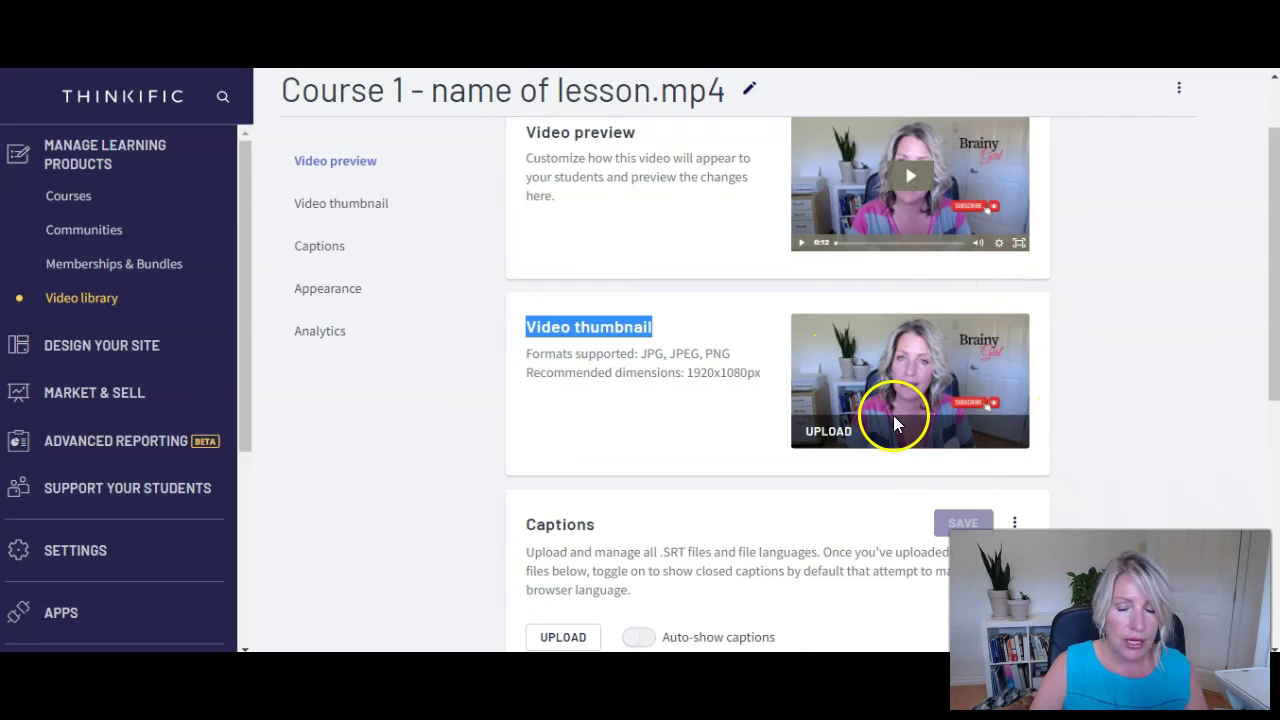
Step: Check the thumbnail format and size requirements, then upload the image "Copy of thinkific compress video file (3)" as the video's thumbnail
click(928, 345)
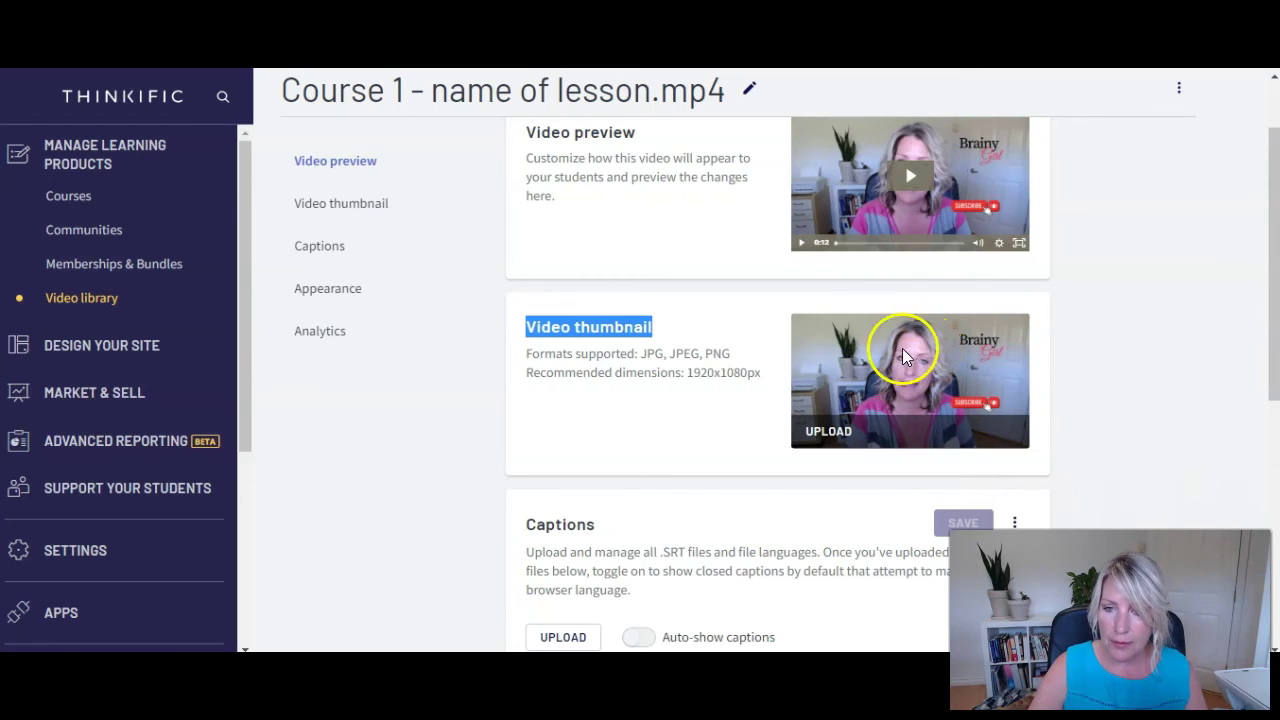
drag(765, 378, 690, 390)
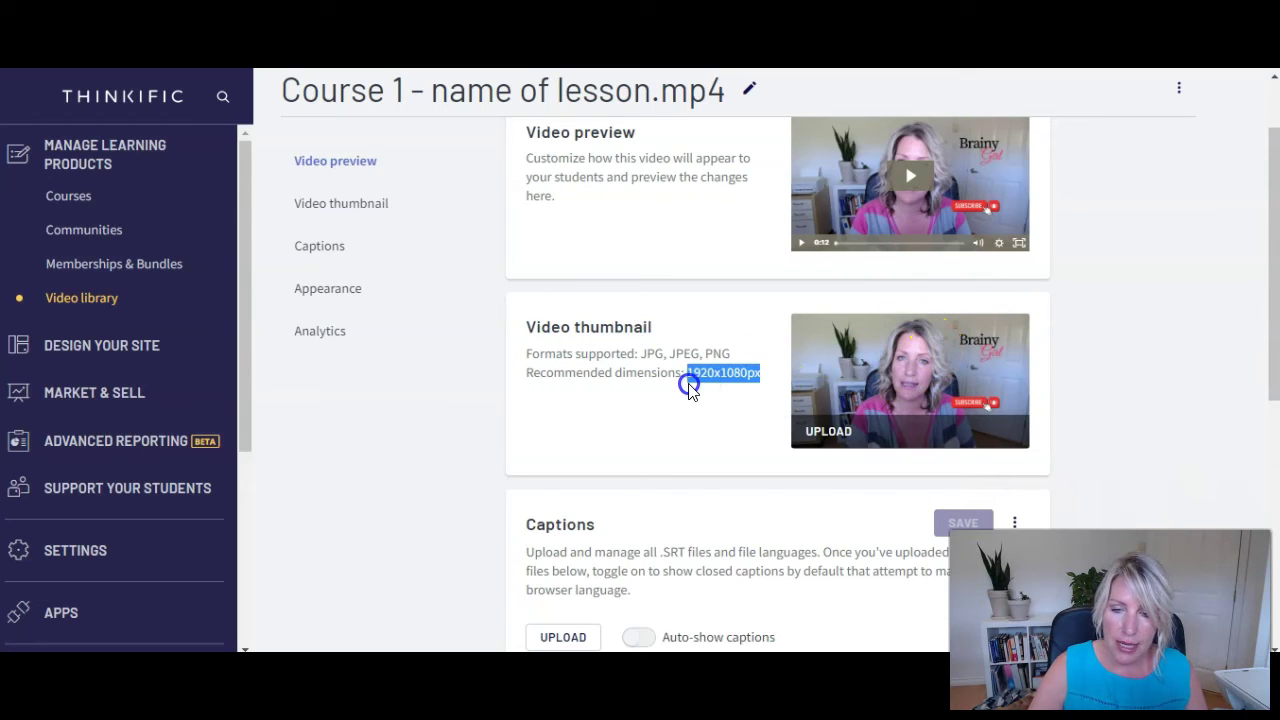
drag(639, 357, 733, 363)
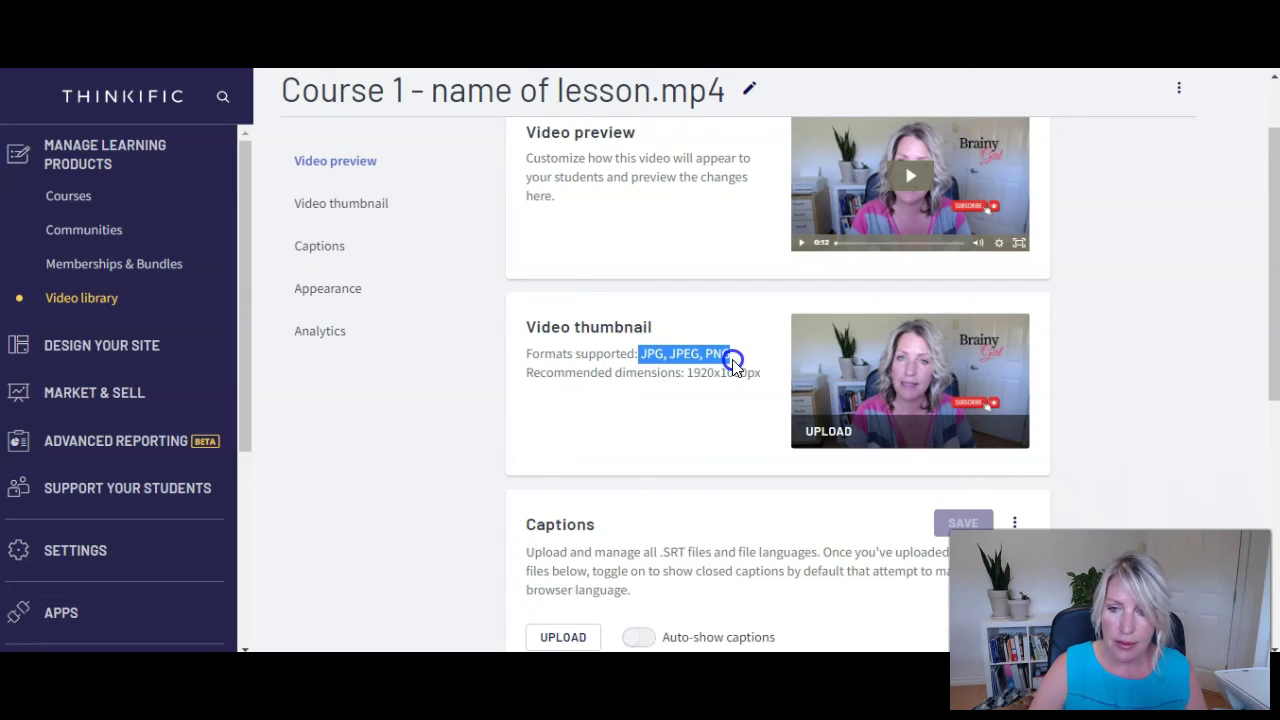
click(832, 430)
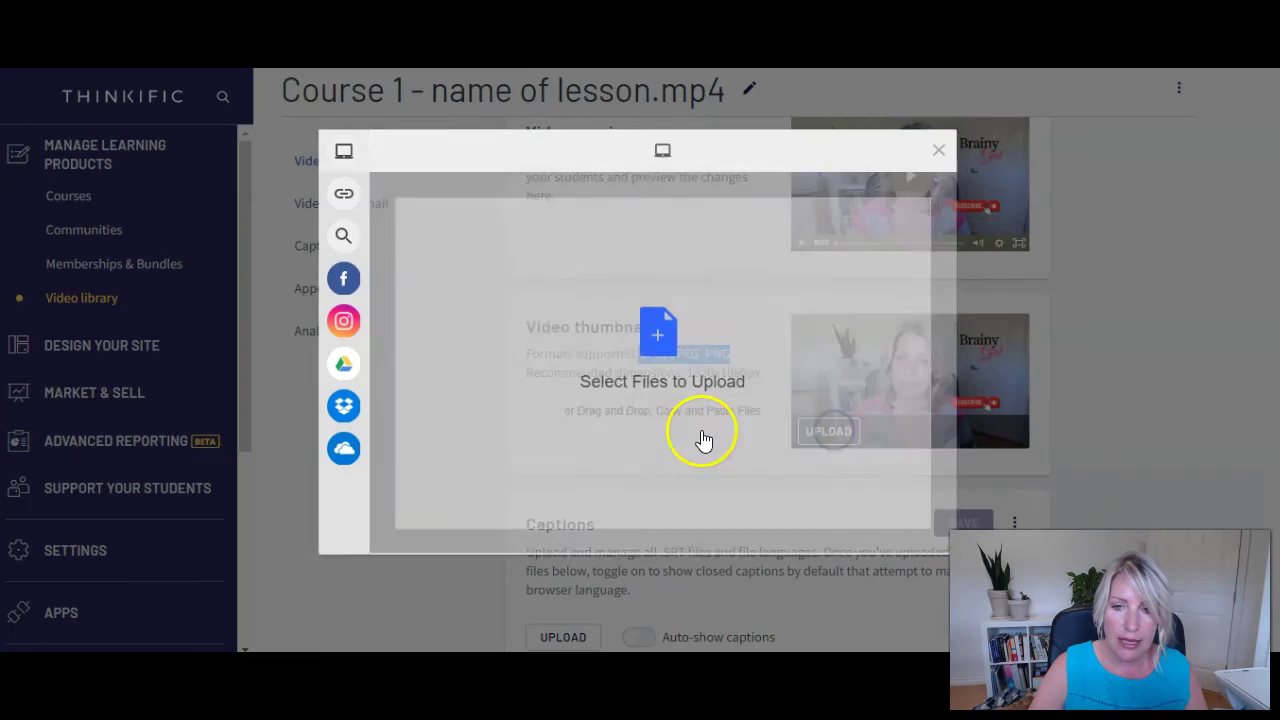
click(770, 409)
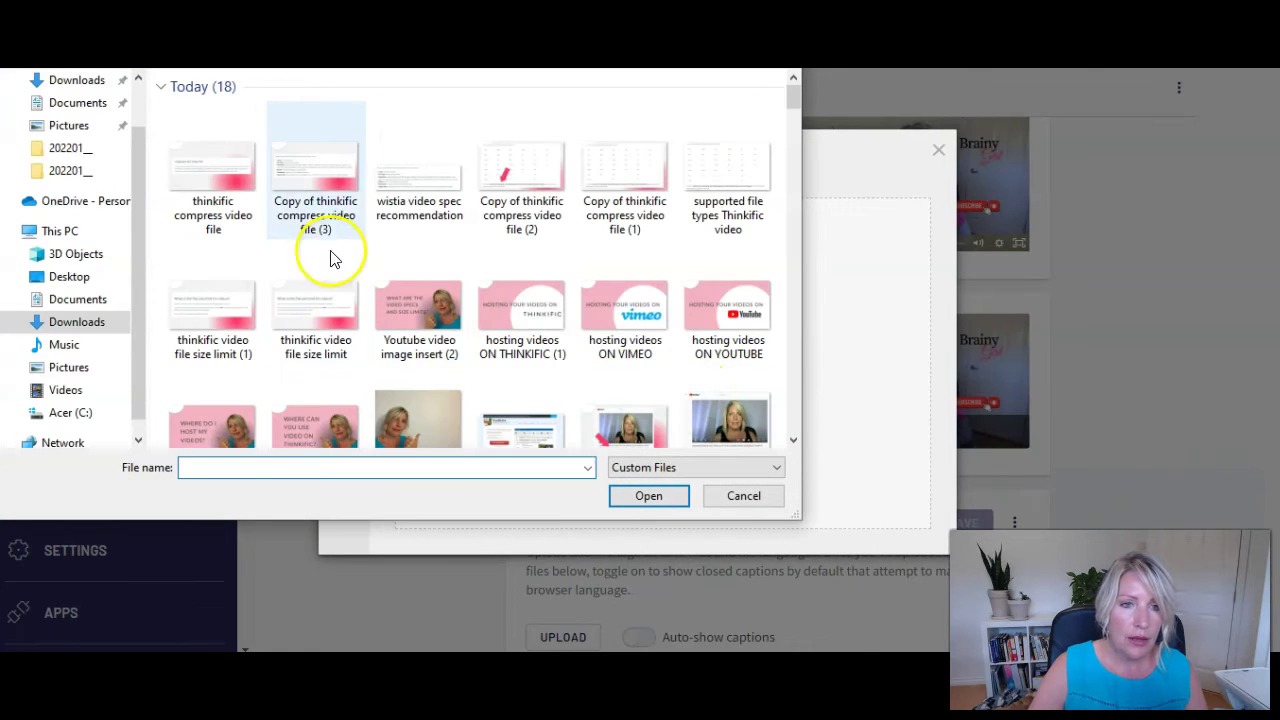
double_click(336, 200)
click(910, 538)
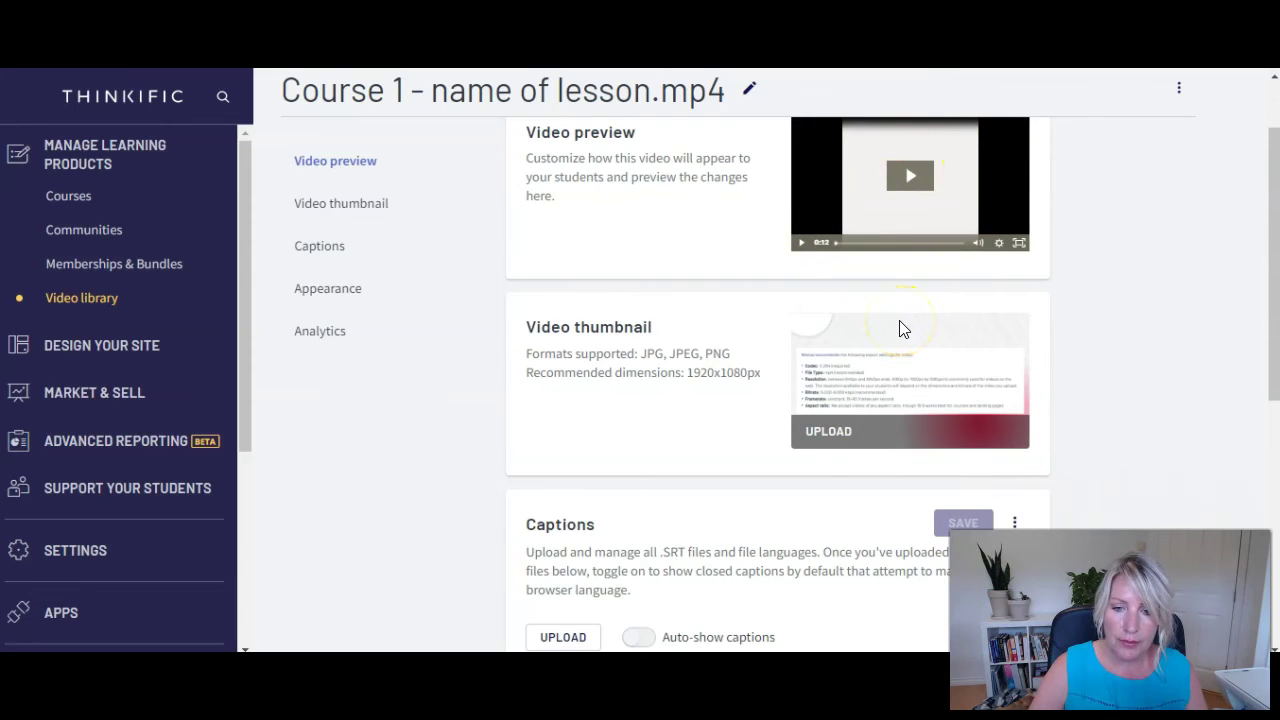
Step: Examine the video's Captions settings for the supported caption file type
scroll(901, 325, down, 3)
drag(508, 250, 683, 267)
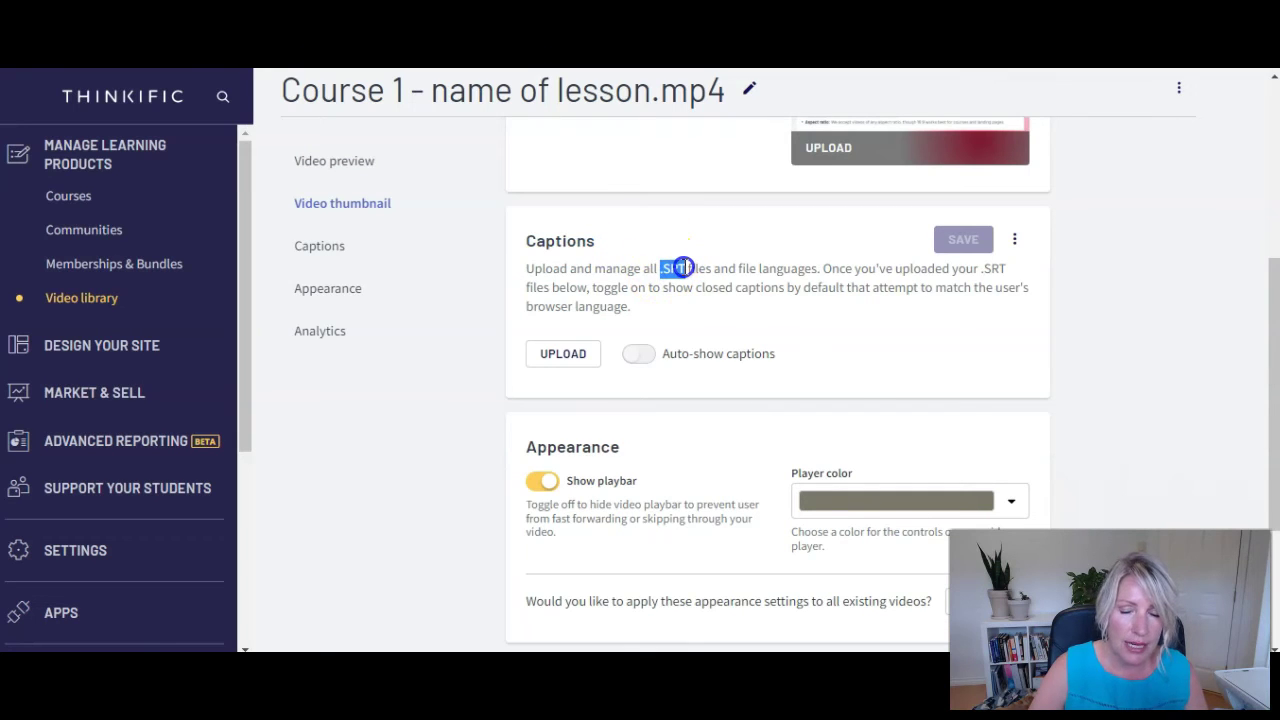
drag(678, 267, 687, 265)
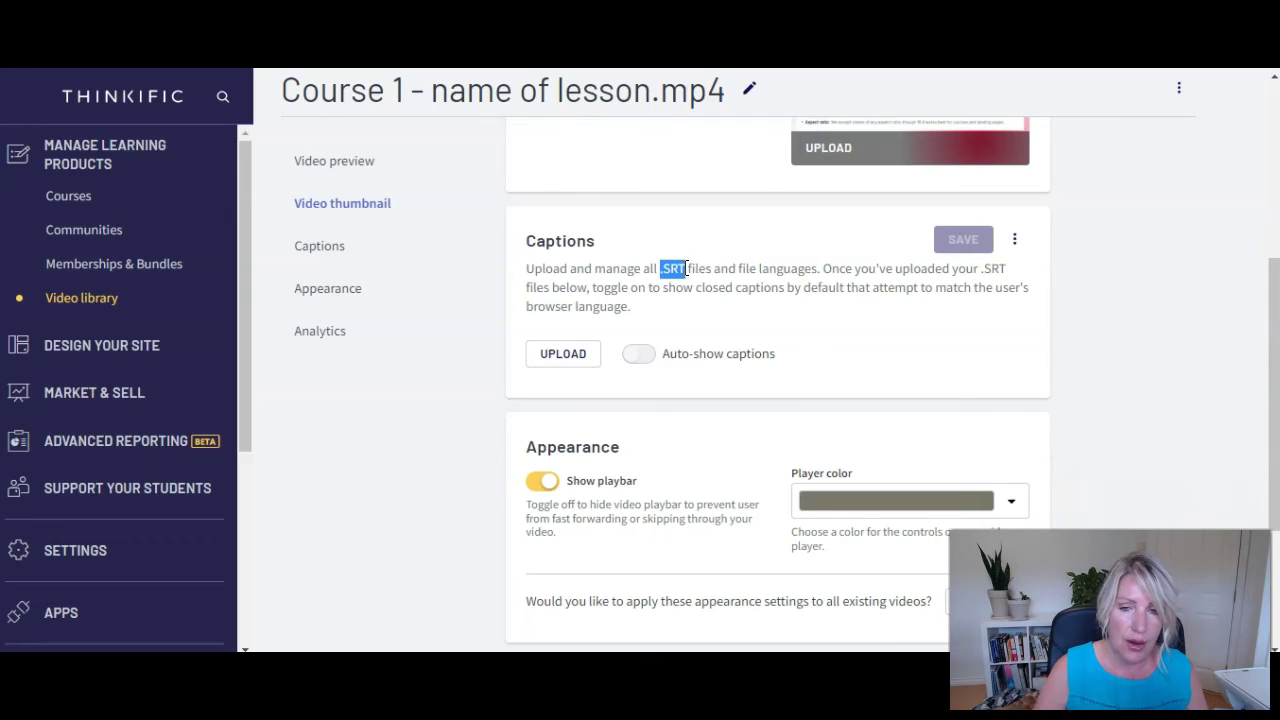
Step: Review the .SRT file upload and the Auto-show captions option in the video's Captions settings
drag(681, 268, 665, 266)
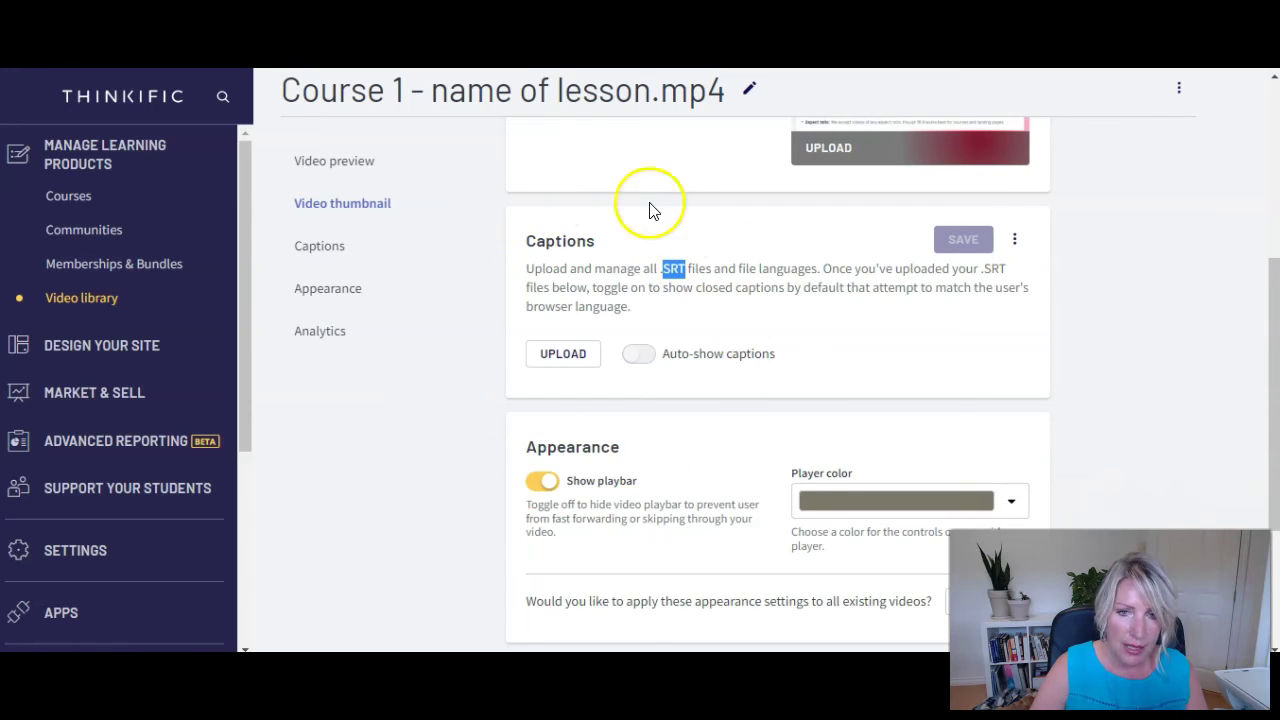
click(552, 358)
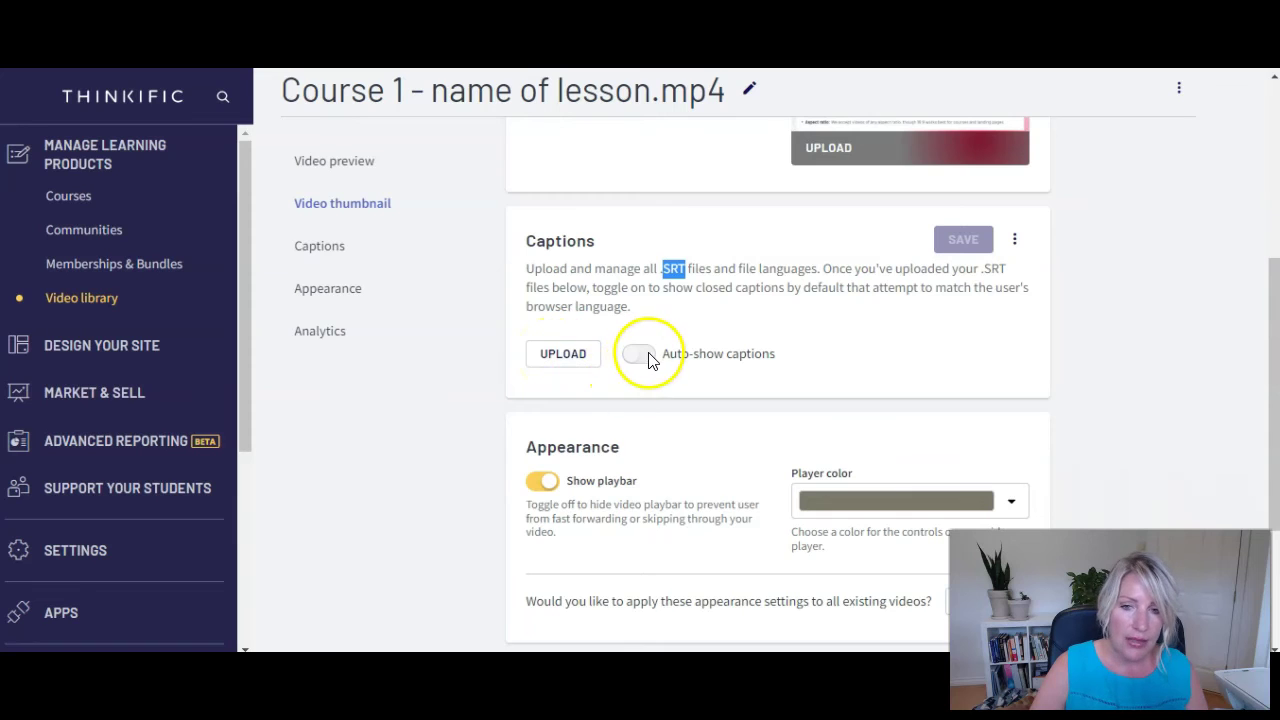
drag(663, 356, 812, 362)
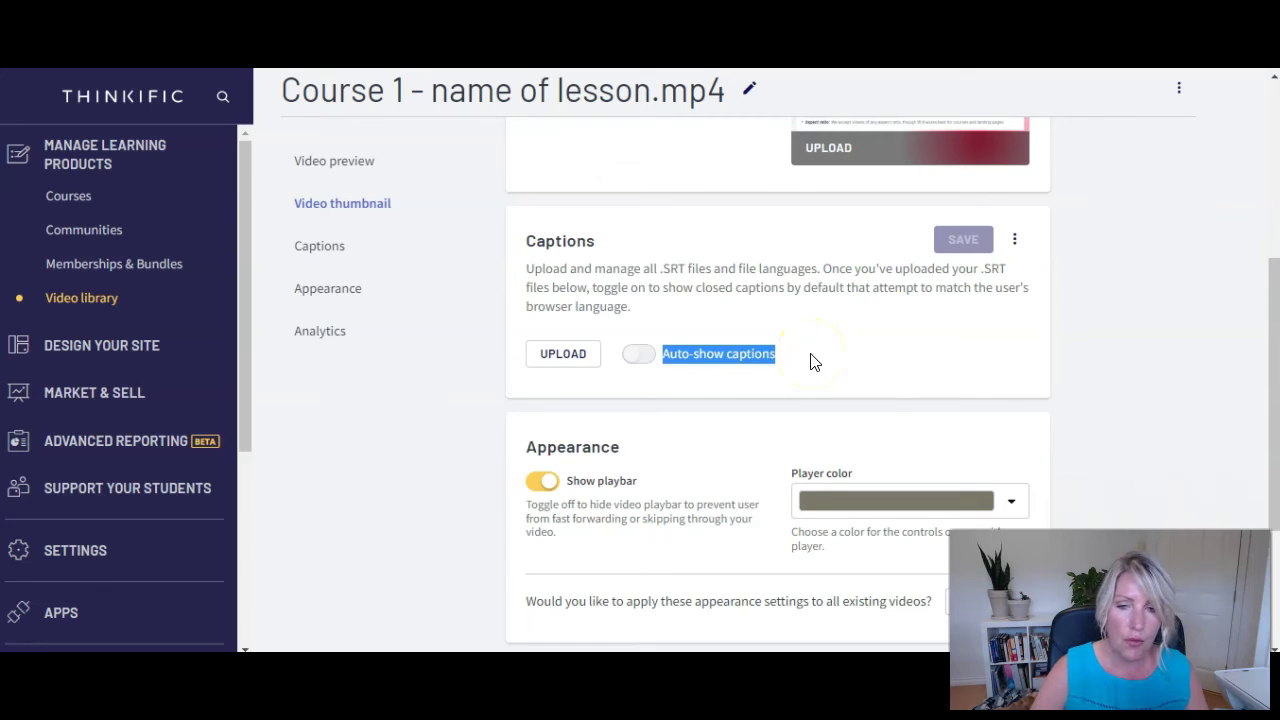
Step: Review the Show playbar option and its description in the video's Appearance settings
scroll(625, 262, down, 3)
drag(566, 241, 637, 248)
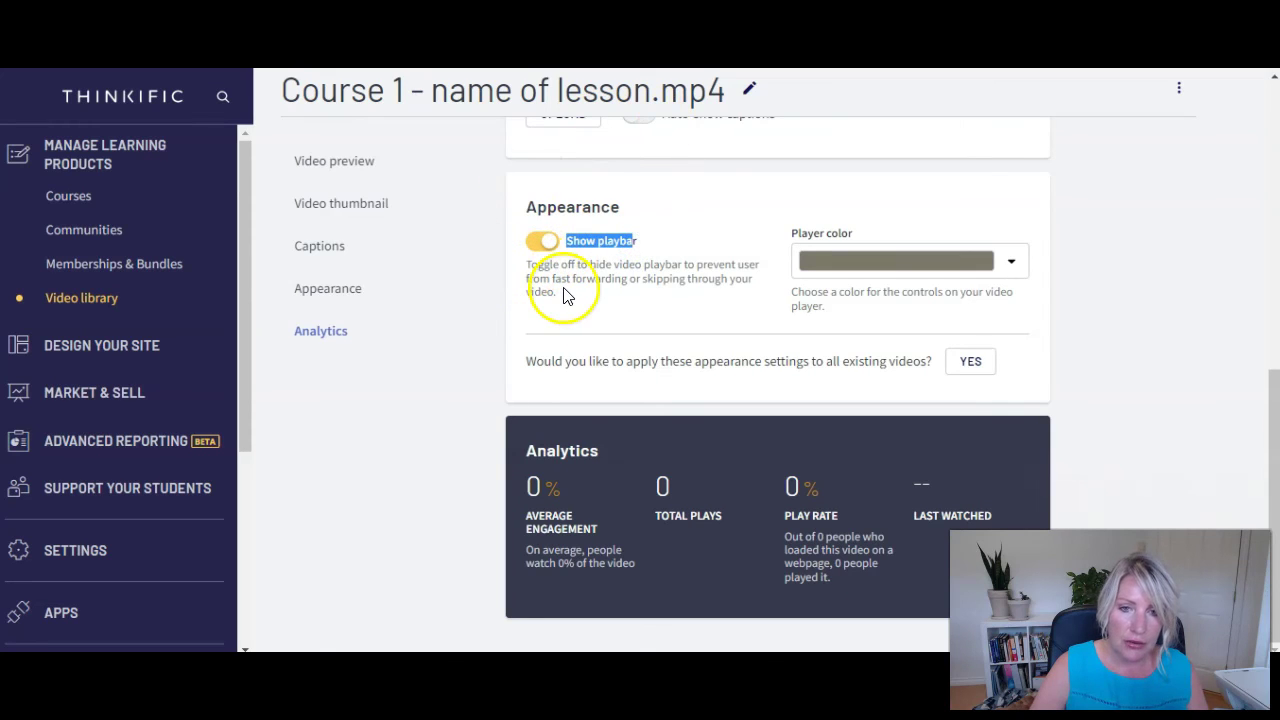
drag(526, 264, 767, 290)
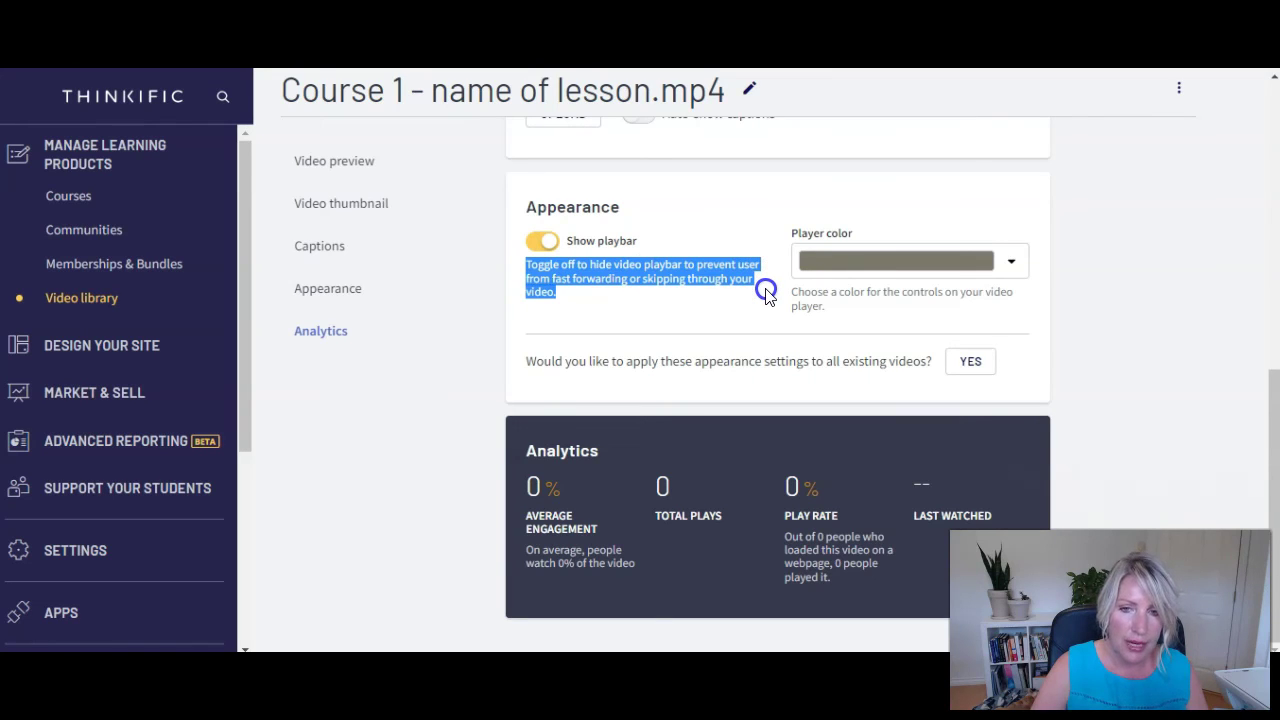
click(541, 241)
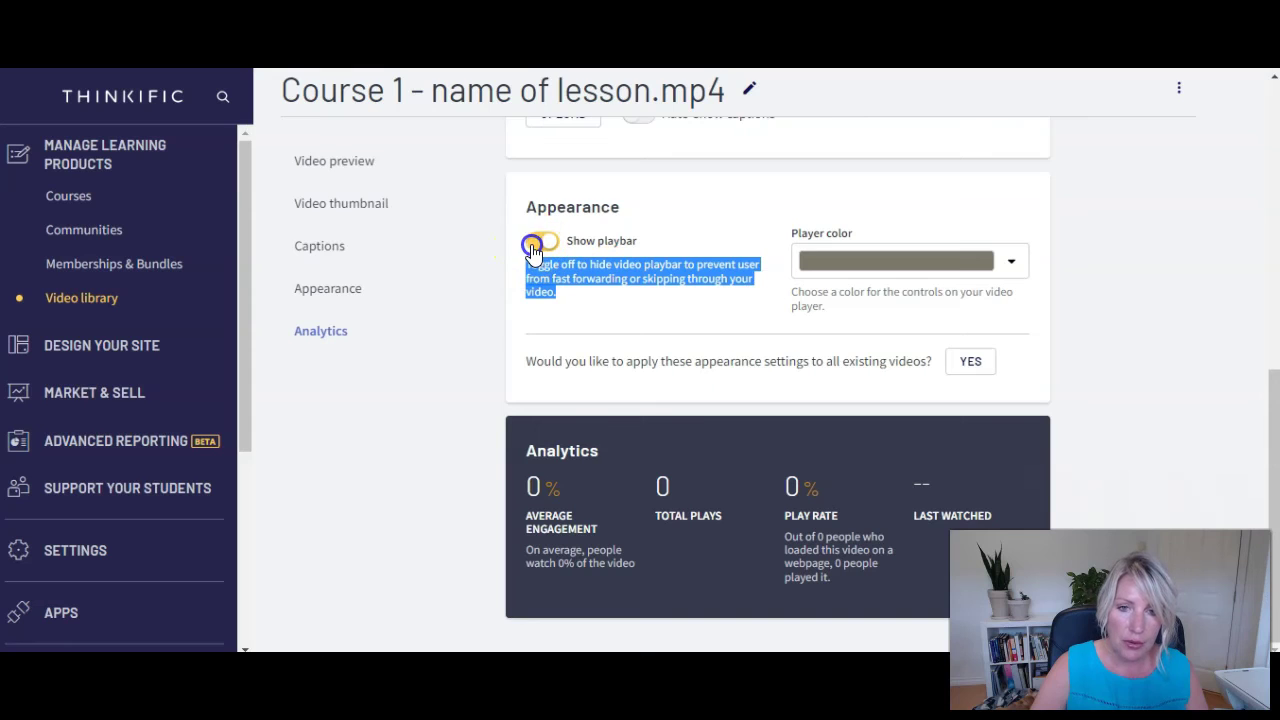
click(543, 242)
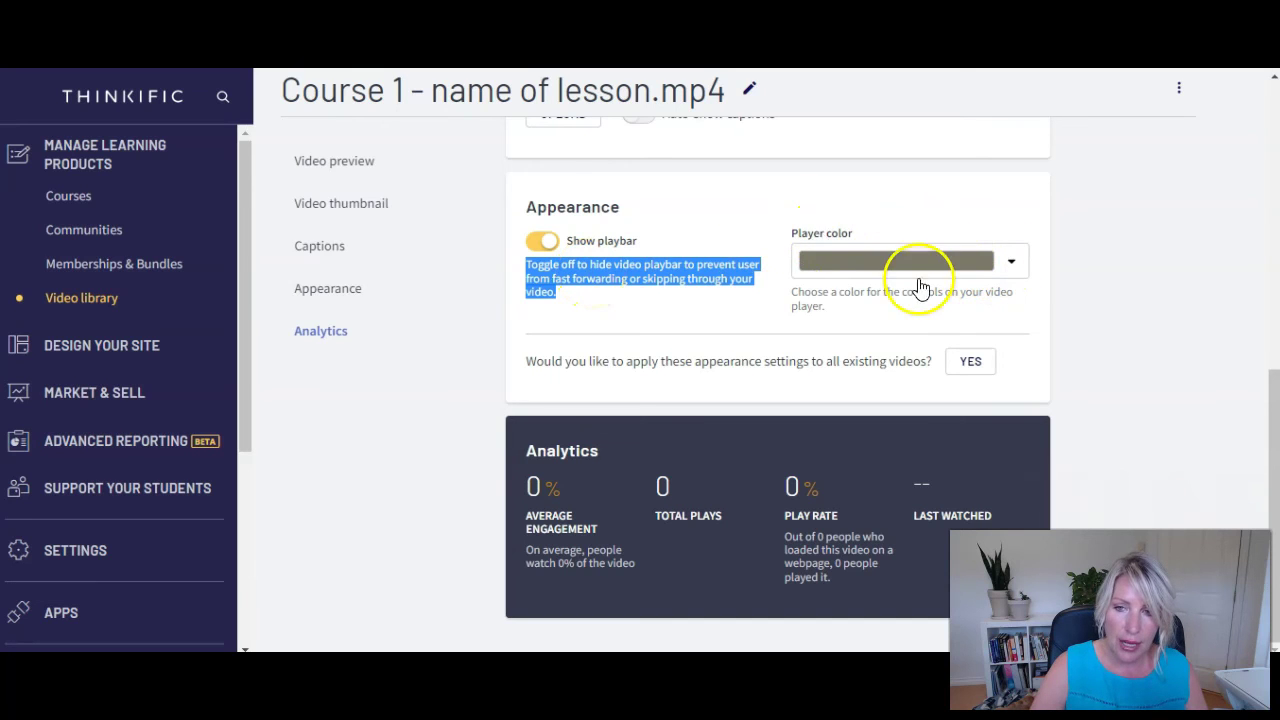
Step: Check the player controls in the video preview and set the video's player color to #f5f5f5
scroll(922, 288, up, 3)
scroll(922, 288, up, 3)
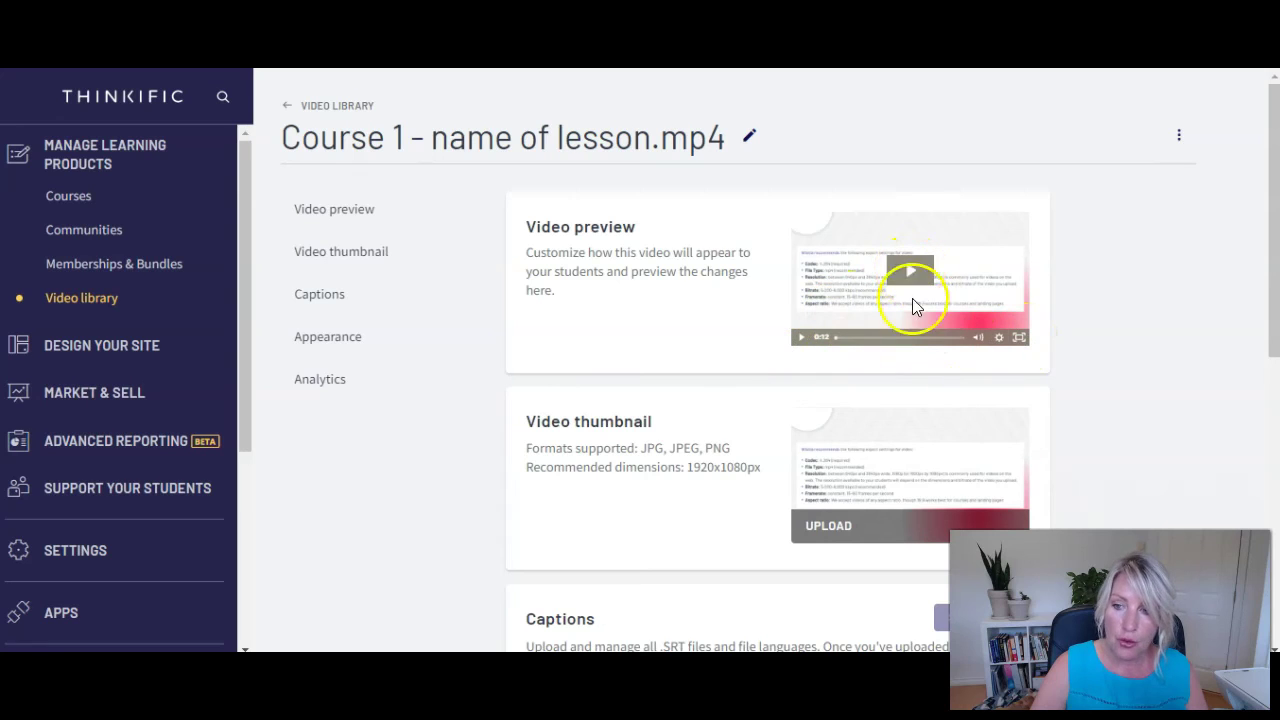
scroll(917, 348, down, 6)
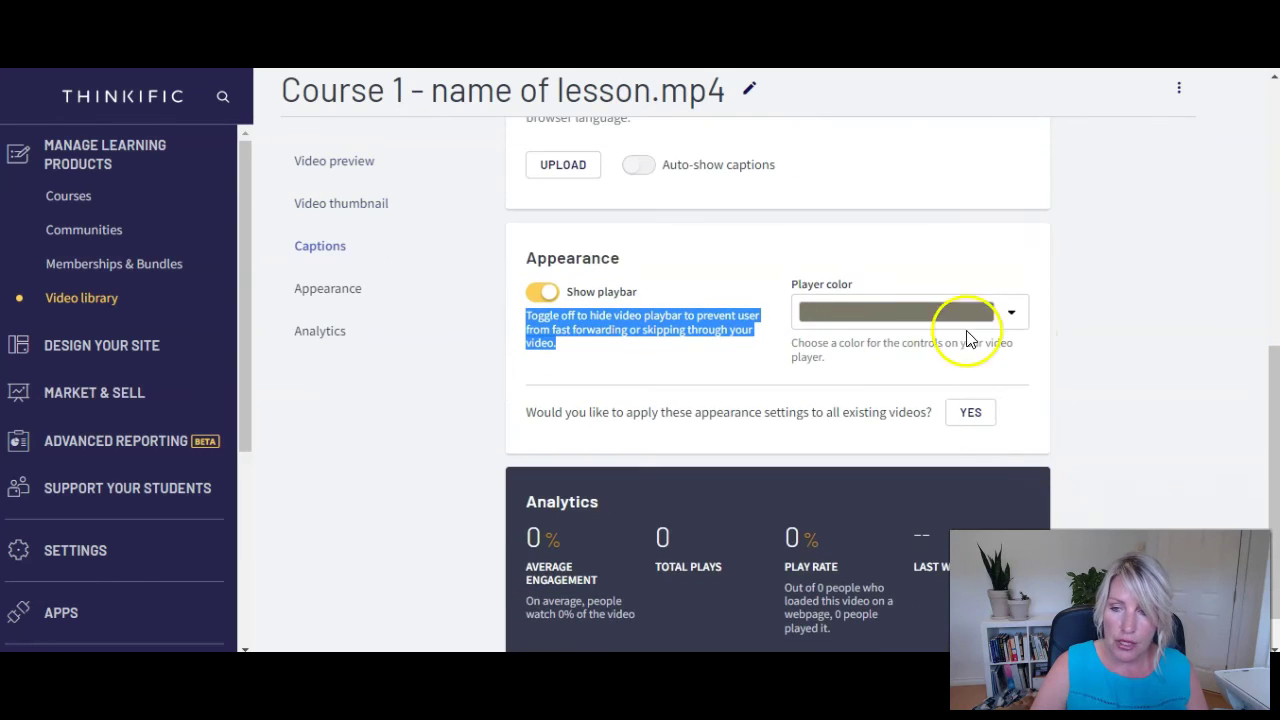
click(1012, 316)
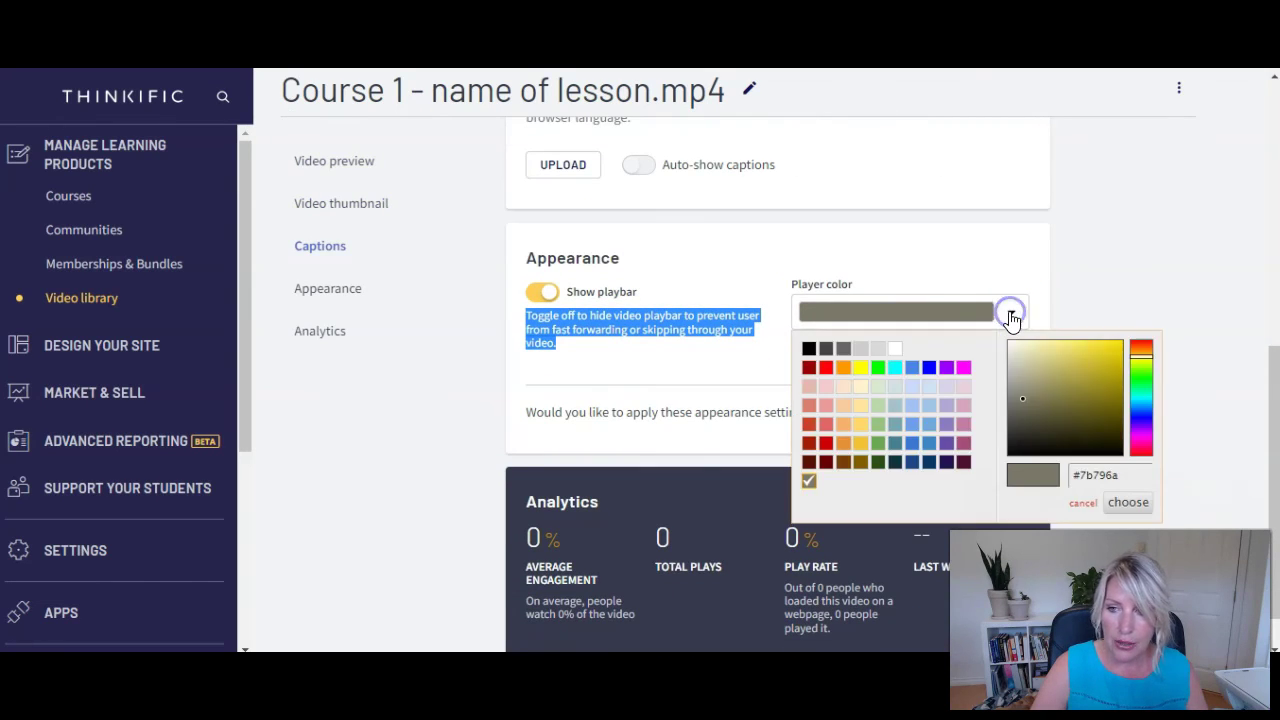
scroll(1012, 318, down, 1)
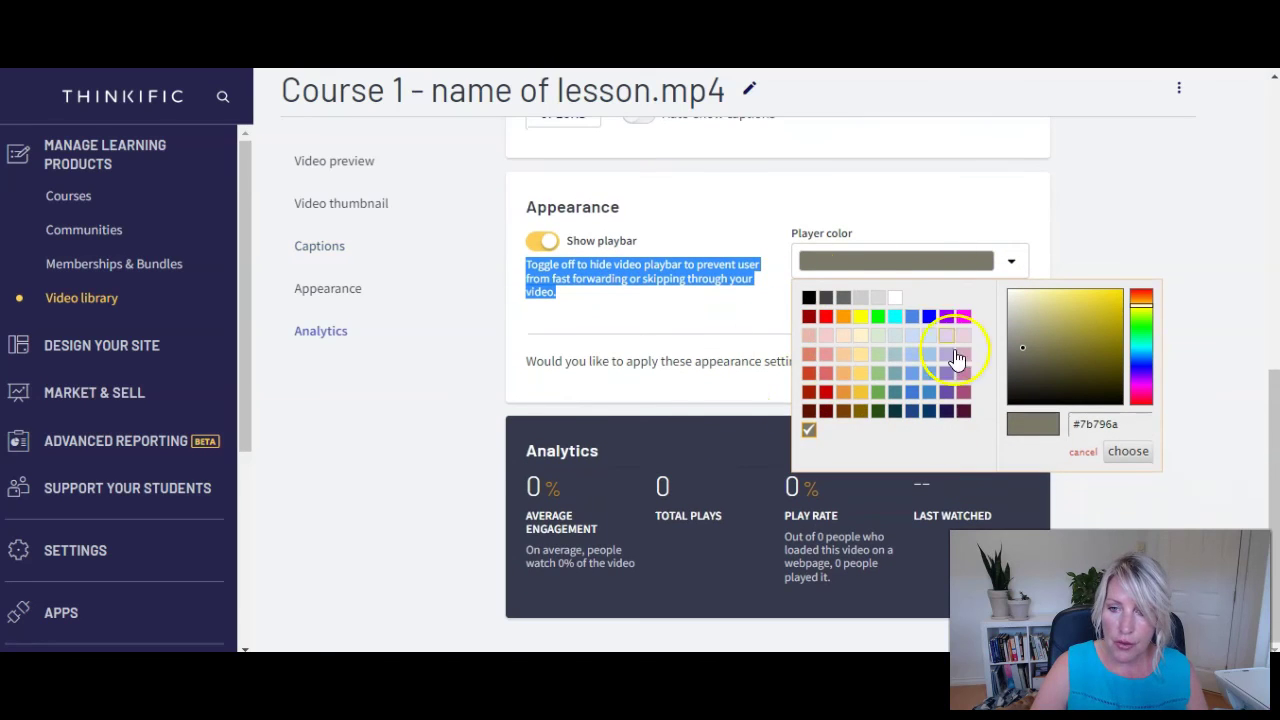
click(1128, 424)
drag(1128, 424, 1075, 424)
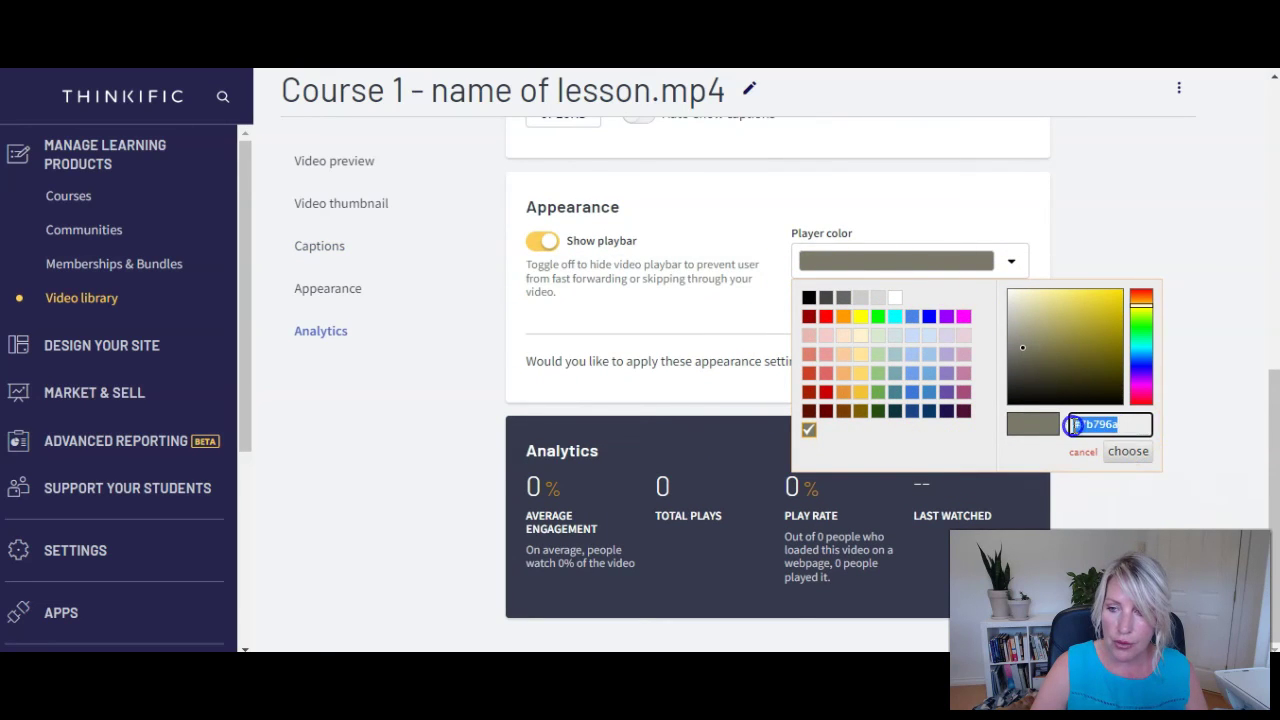
key(BackSpace)
text(#f5f5f5)
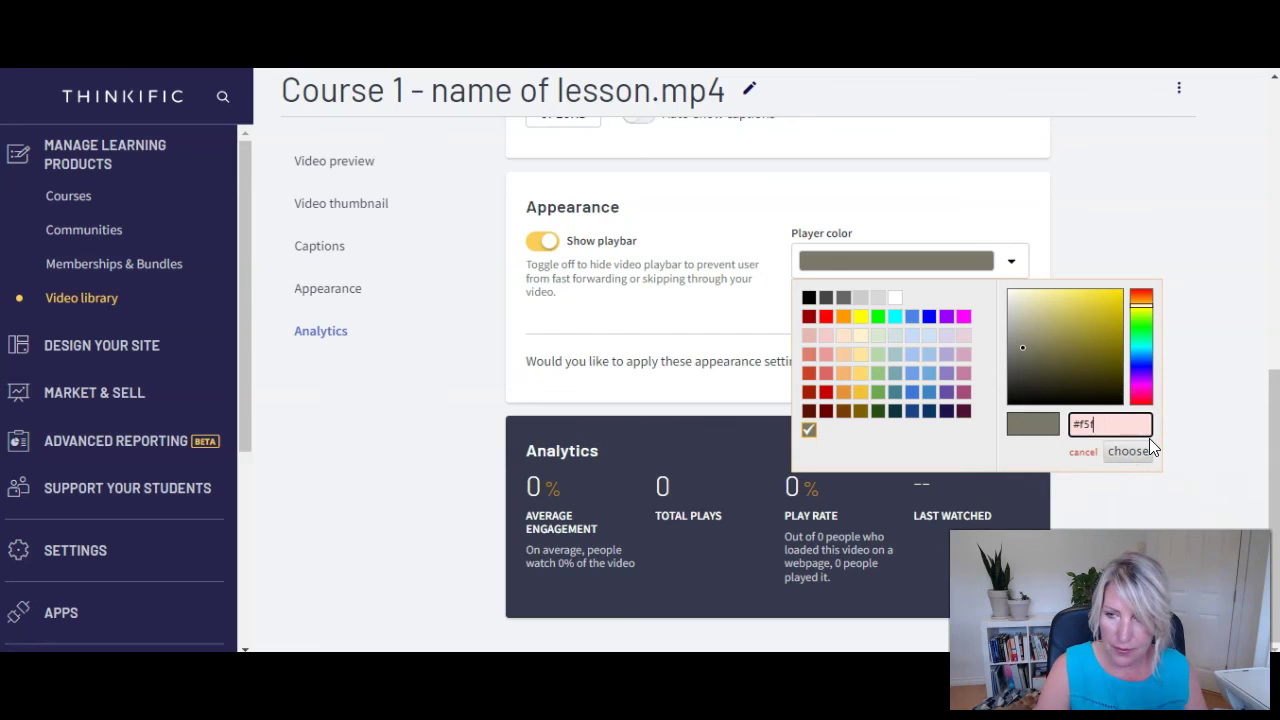
click(1127, 452)
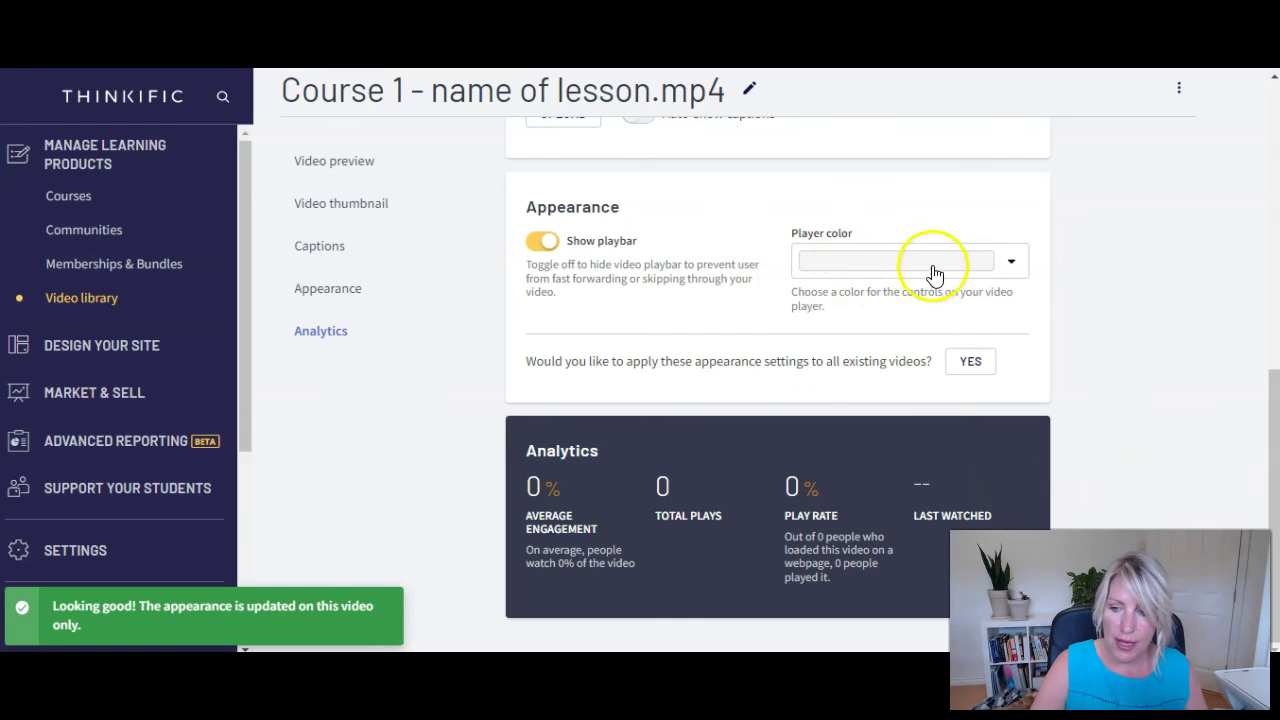
Step: Apply the video's appearance settings to all existing videos and review the preview and Appearance sections
drag(523, 361, 938, 372)
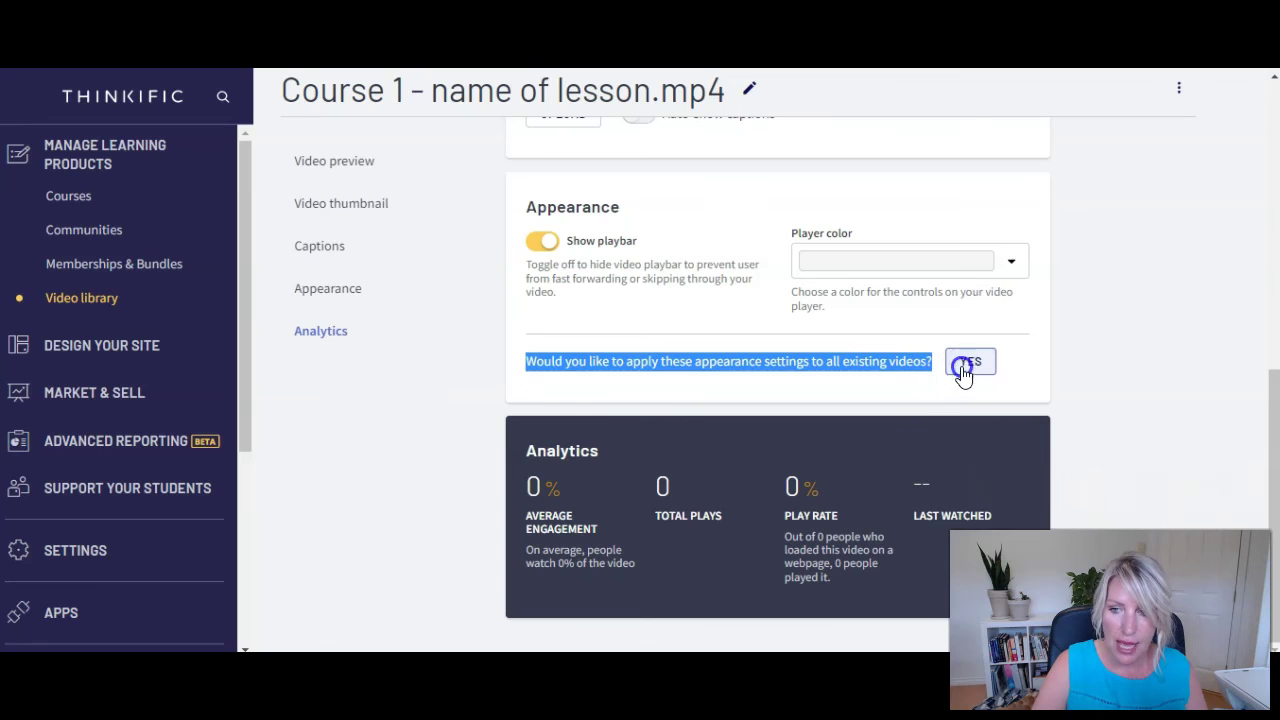
click(965, 366)
scroll(1137, 329, up, 10)
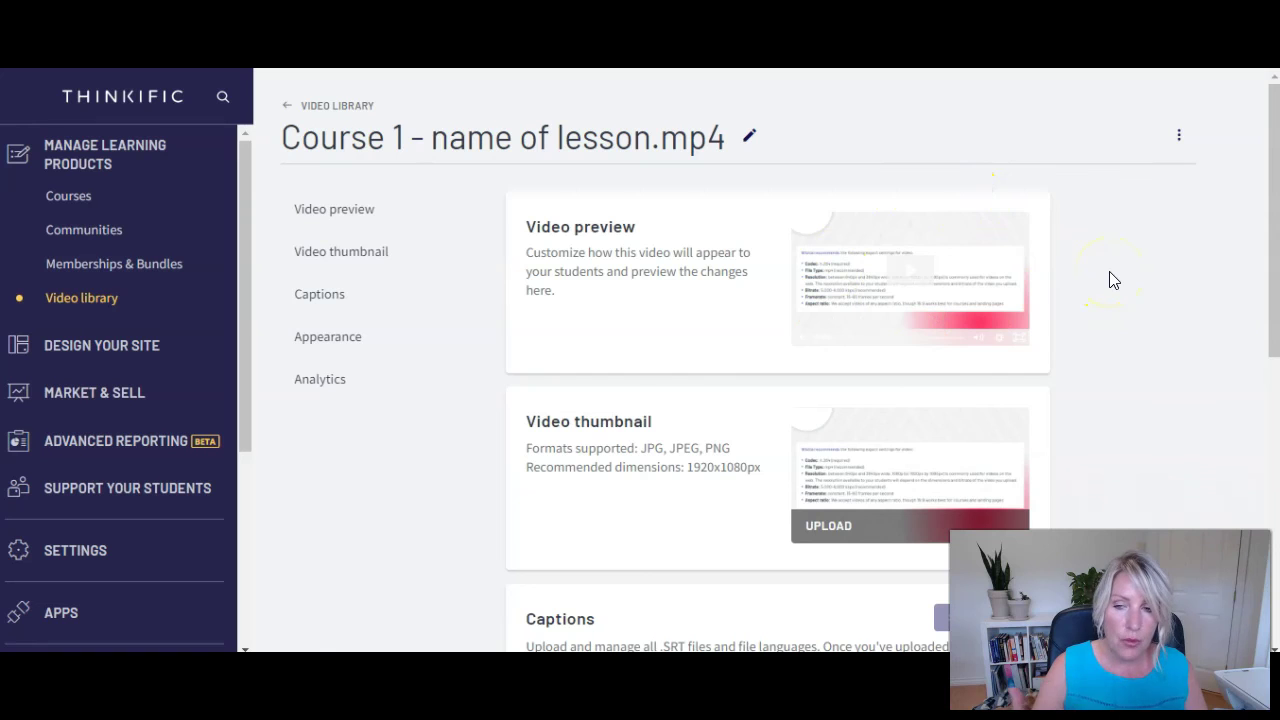
scroll(1102, 278, down, 6)
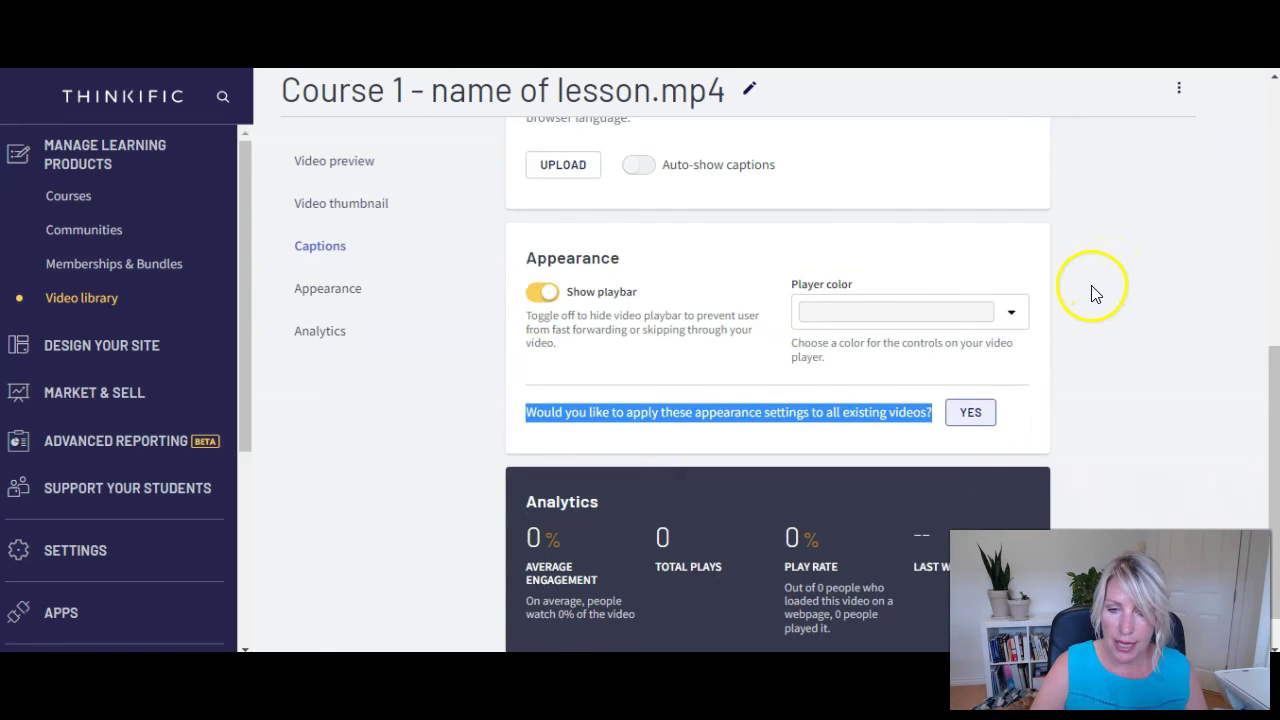
scroll(1091, 284, down, 1)
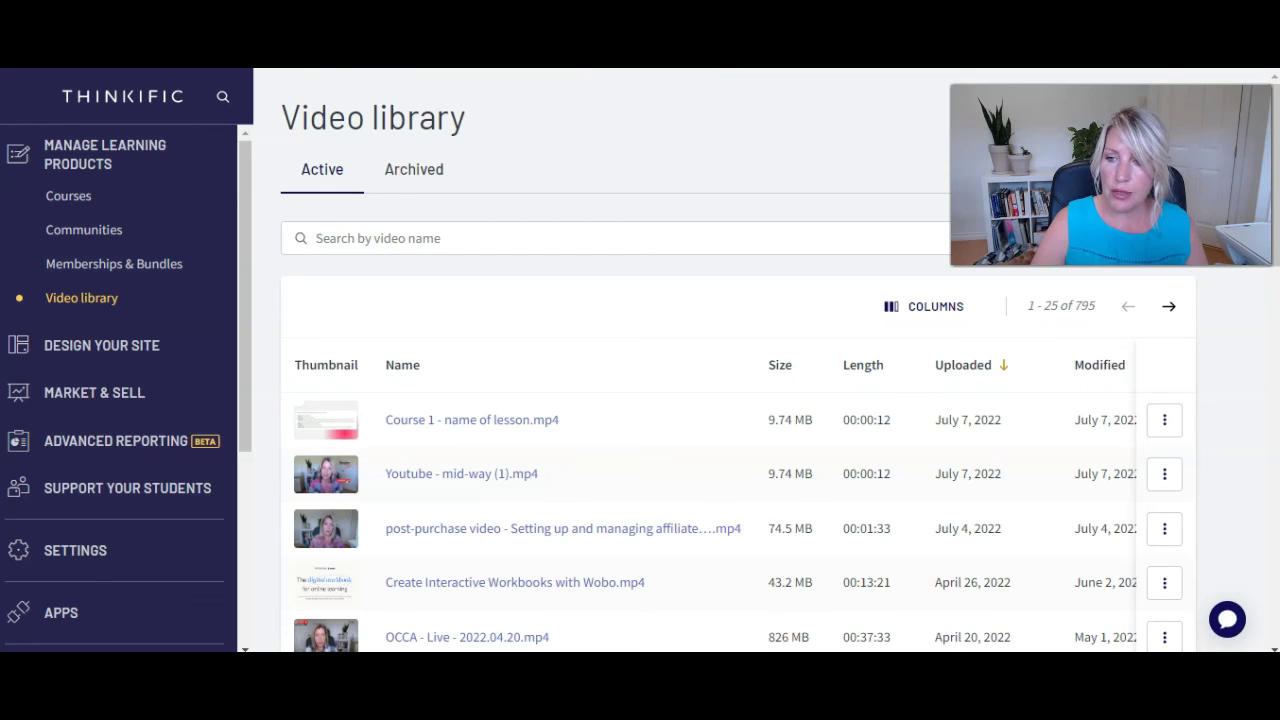
Step: Check the Archive option for Course 1 - name of lesson.mp4, view the archived videos, and return to the active videos
click(1166, 421)
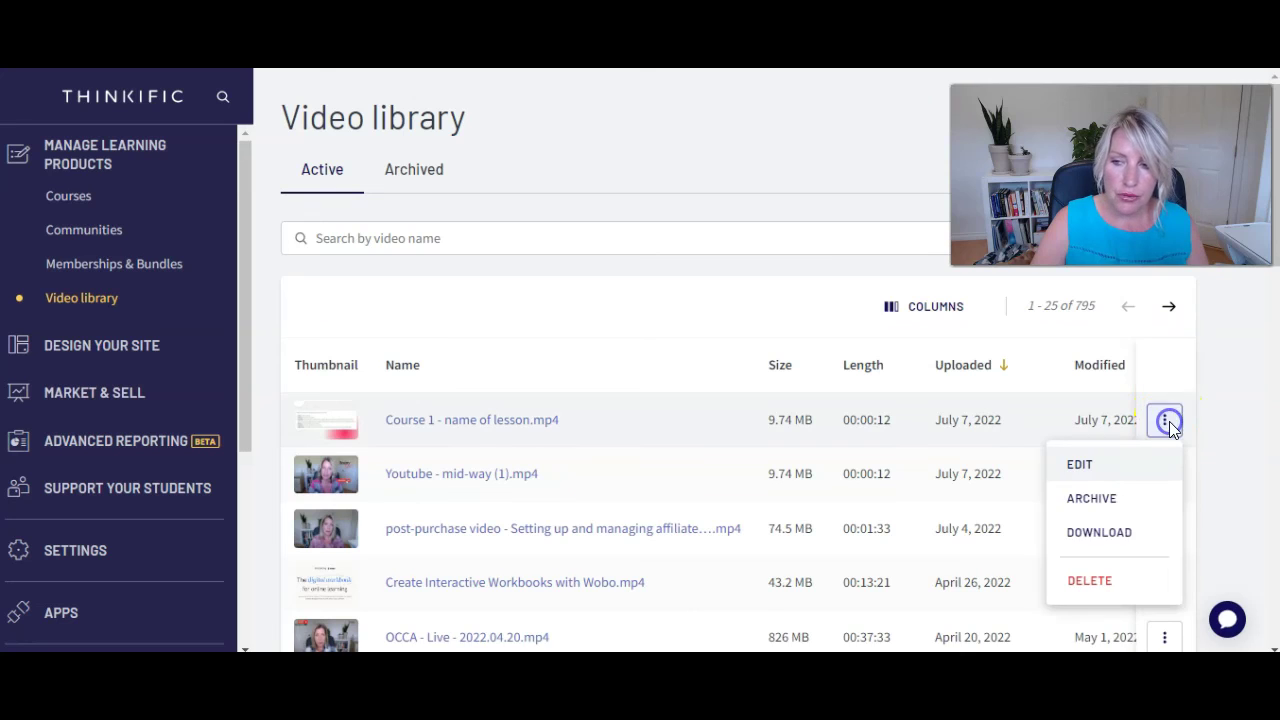
click(1106, 508)
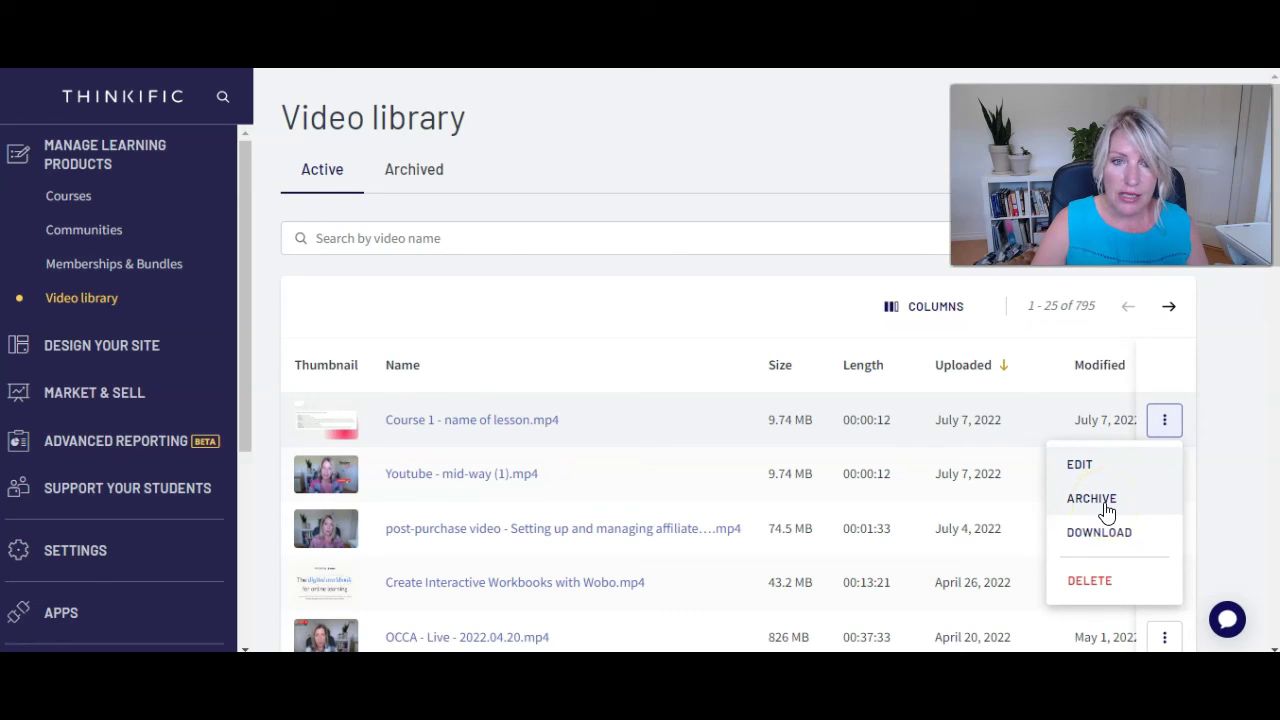
click(420, 170)
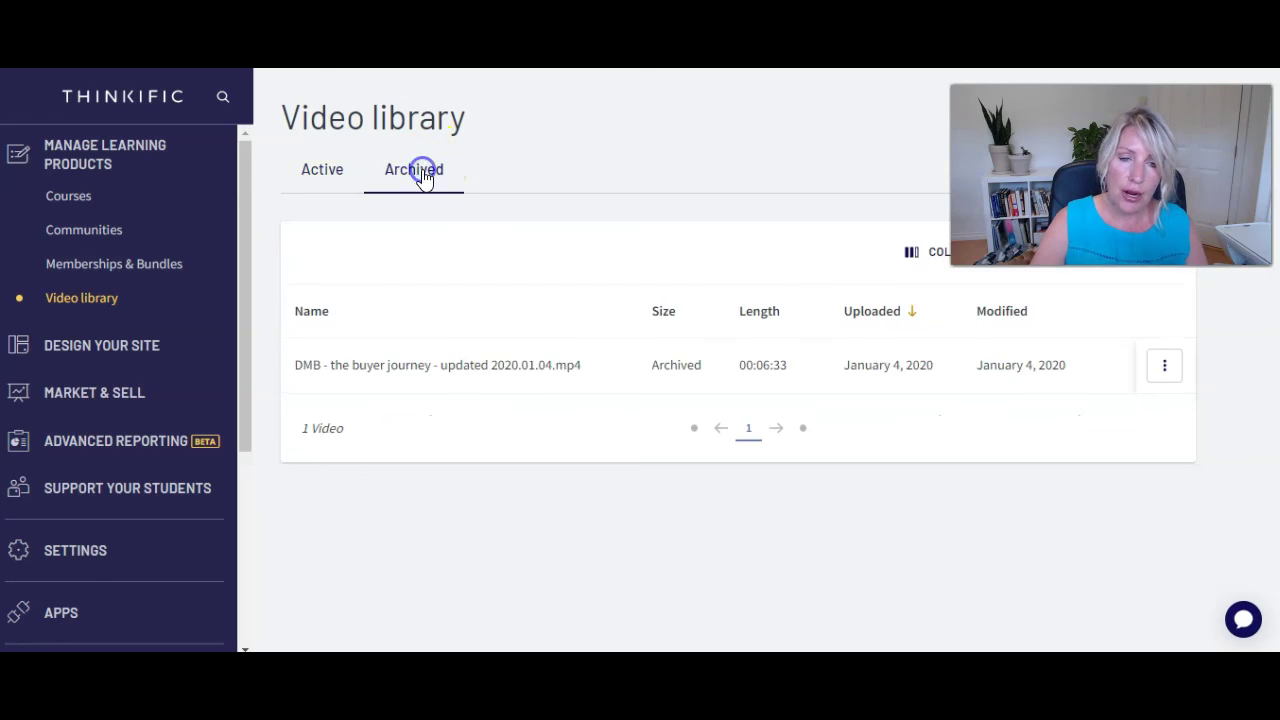
click(328, 170)
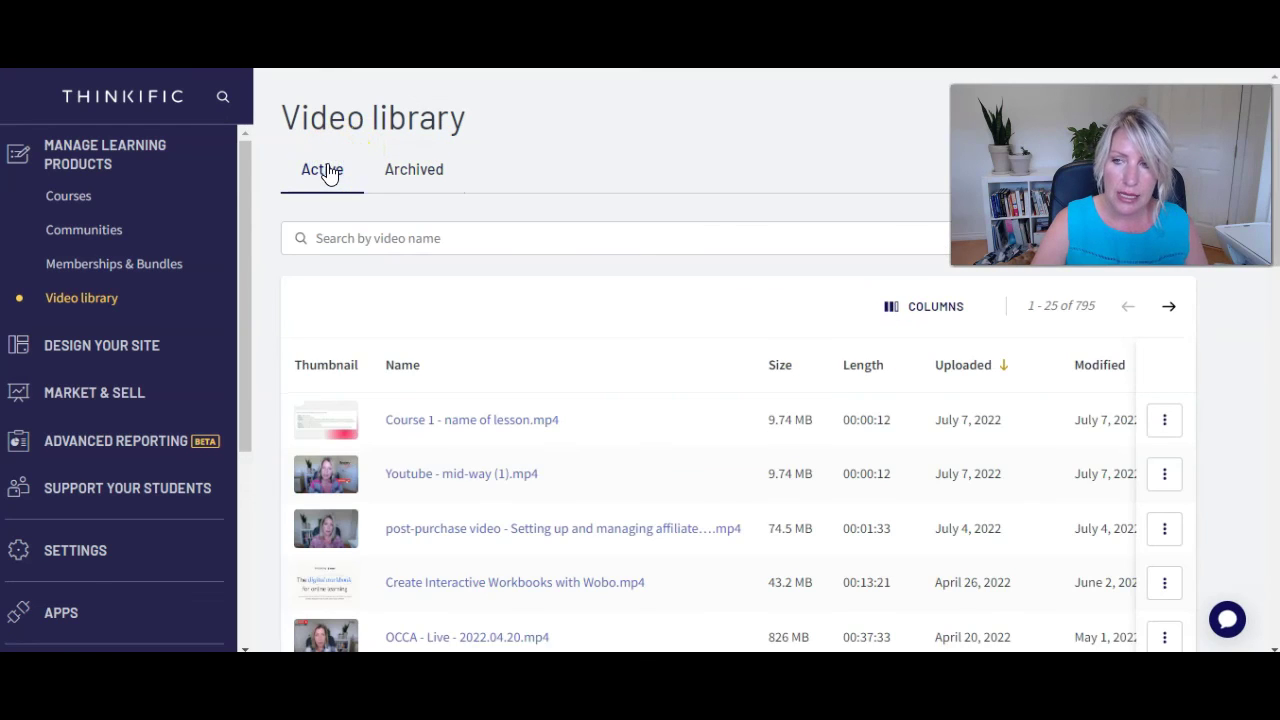
click(400, 172)
click(324, 168)
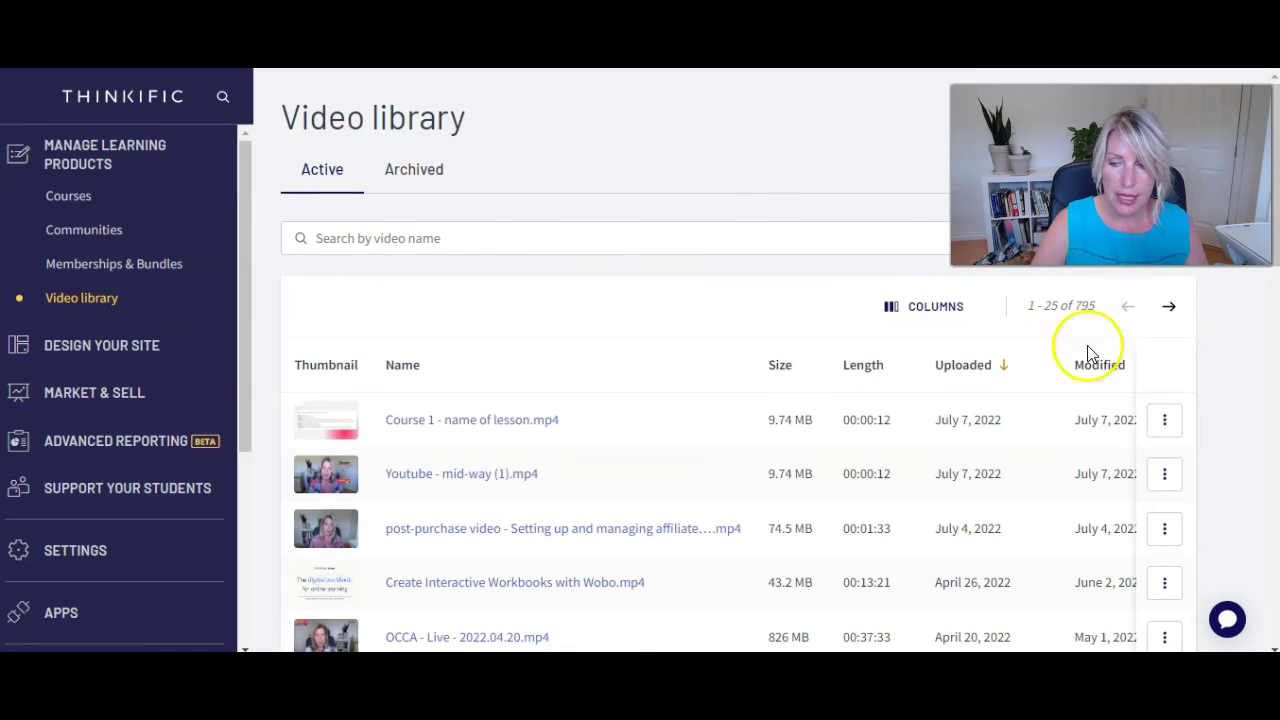
Step: Review the Download and Edit options available for Course 1 - name of lesson.mp4 in the video library
click(1164, 420)
click(1119, 535)
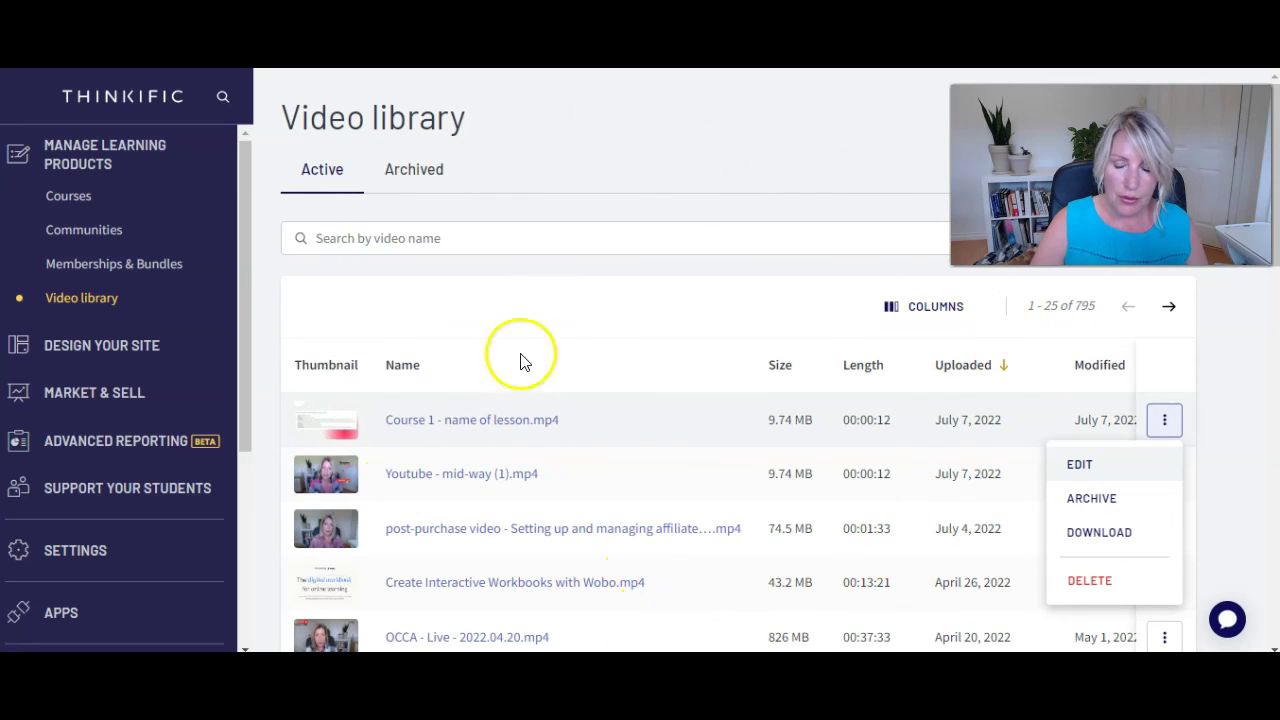
click(1125, 539)
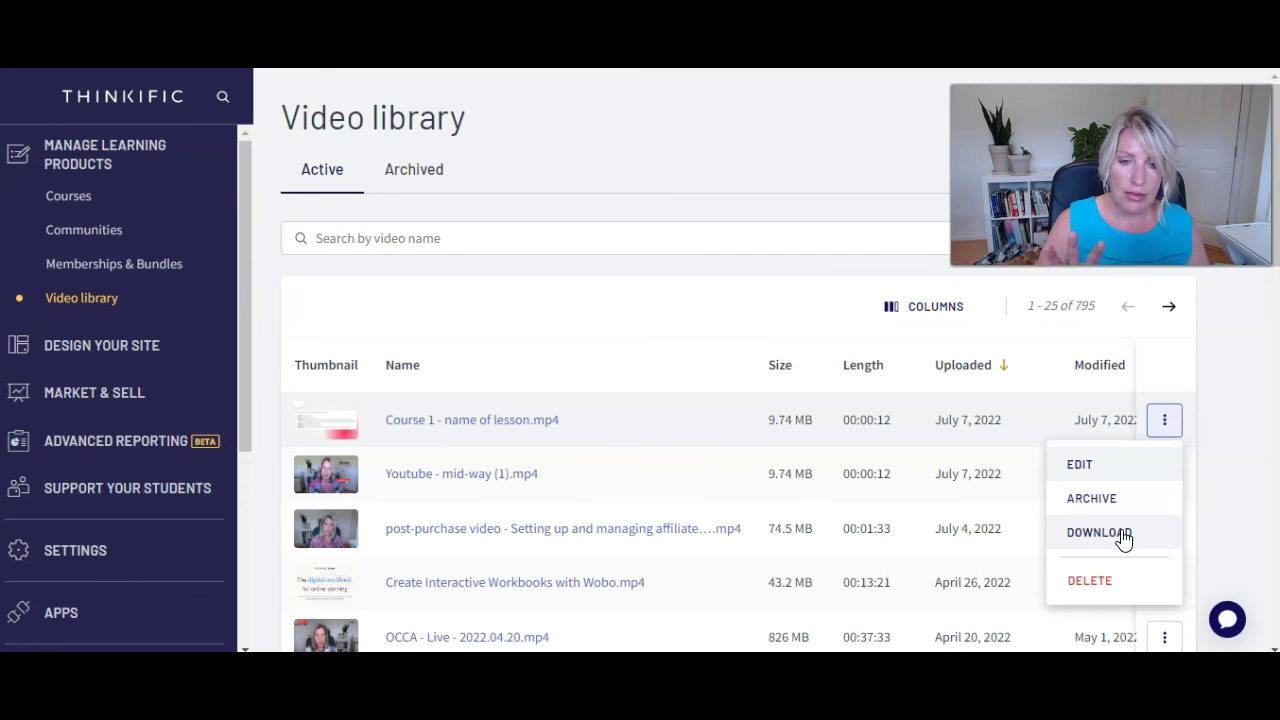
click(1070, 467)
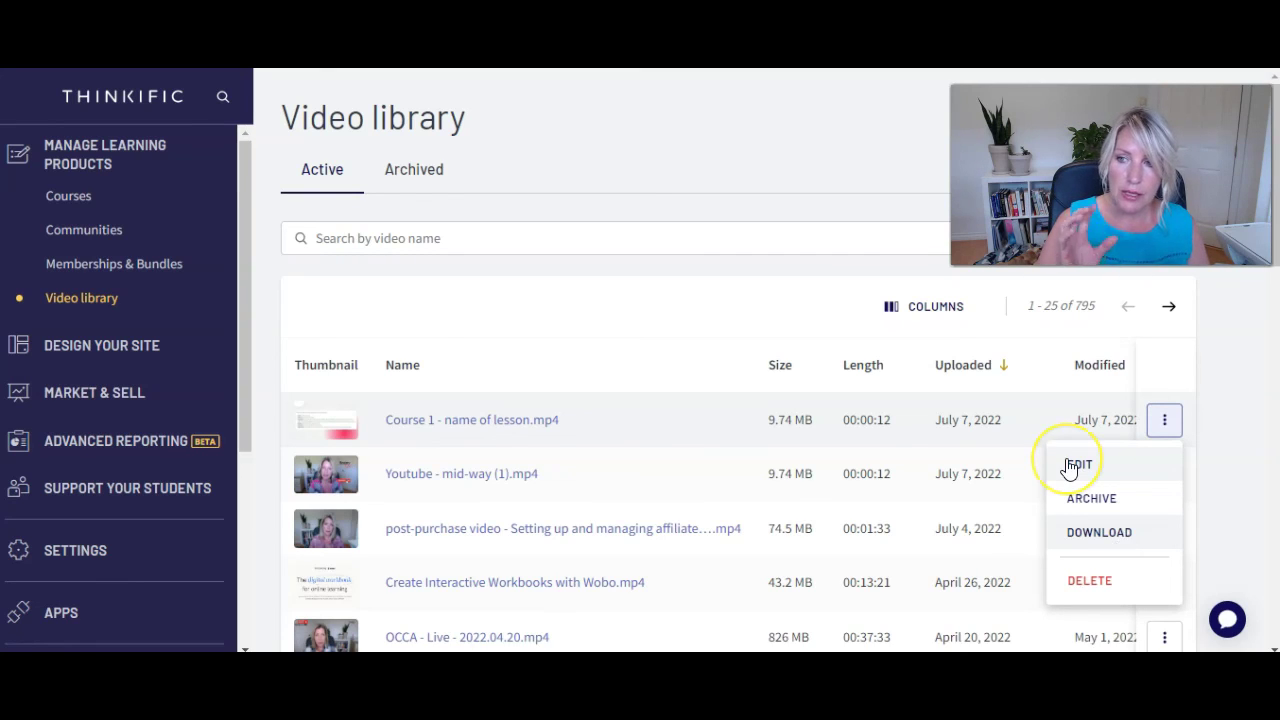